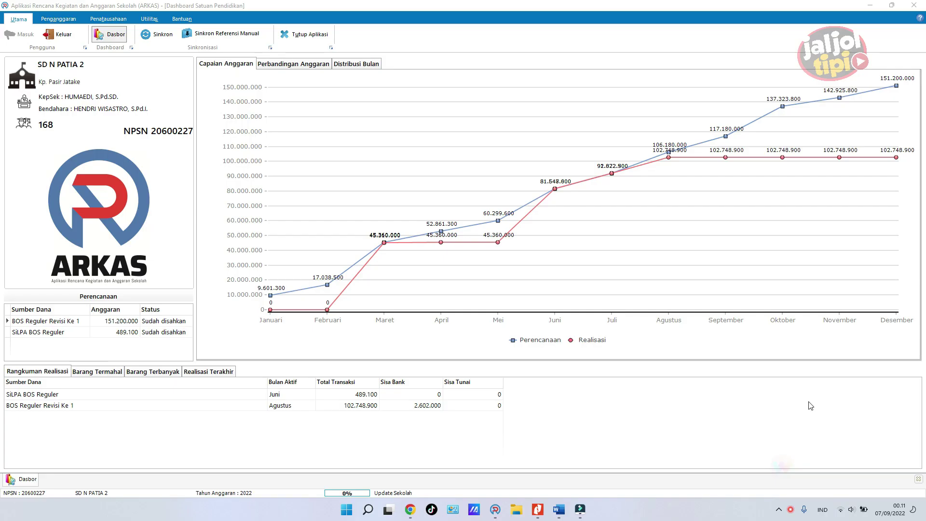
Step: Check the computer's internet connection in the system quick settings
left_click(840, 509)
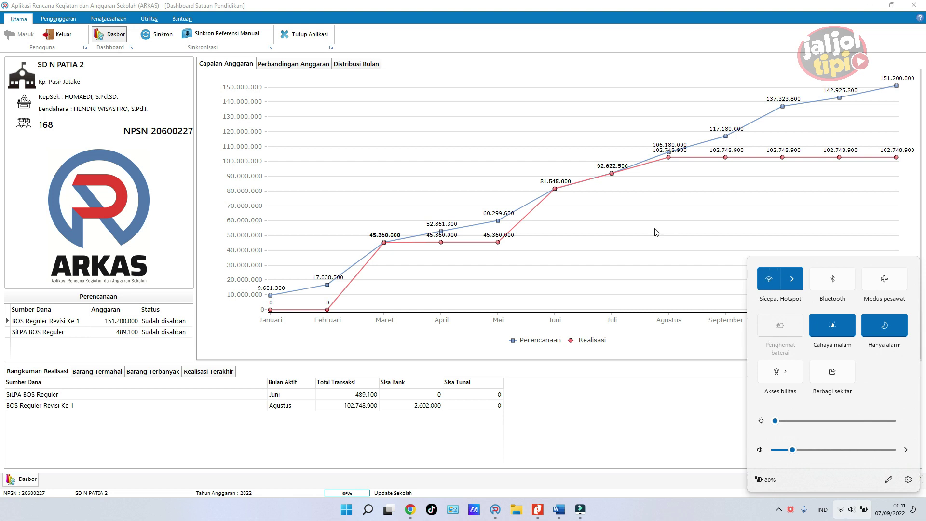
left_click(615, 404)
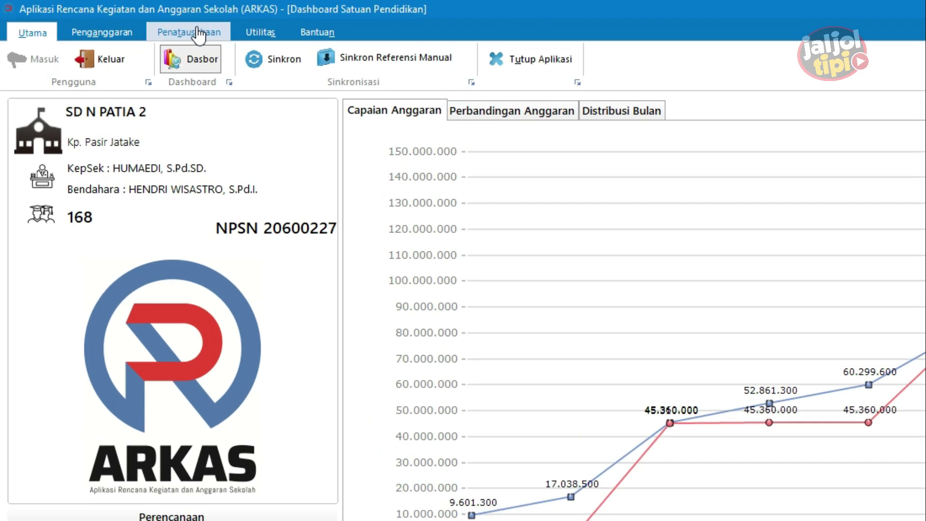
Step: Open the general cash book activation (Aktivasi BKU) for the funding source BOS Reguler Revisi Ke 1
left_click(195, 34)
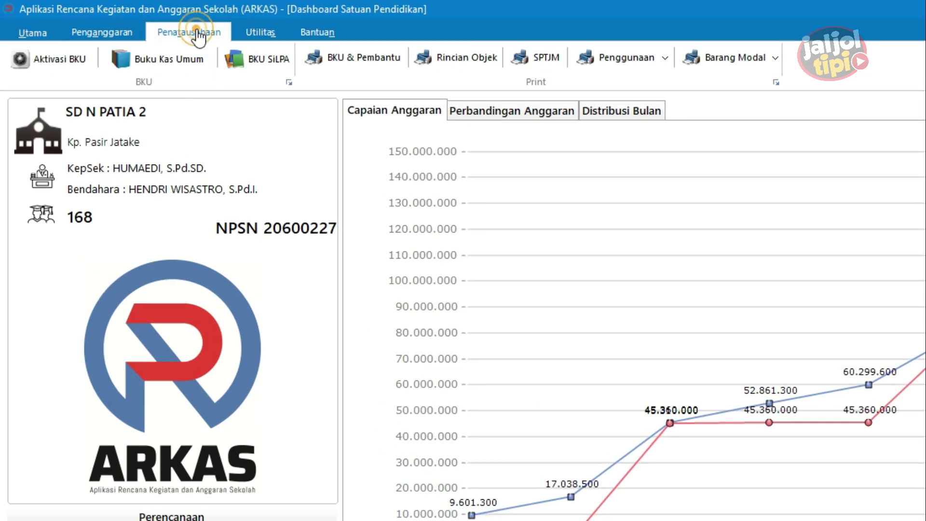
left_click(62, 67)
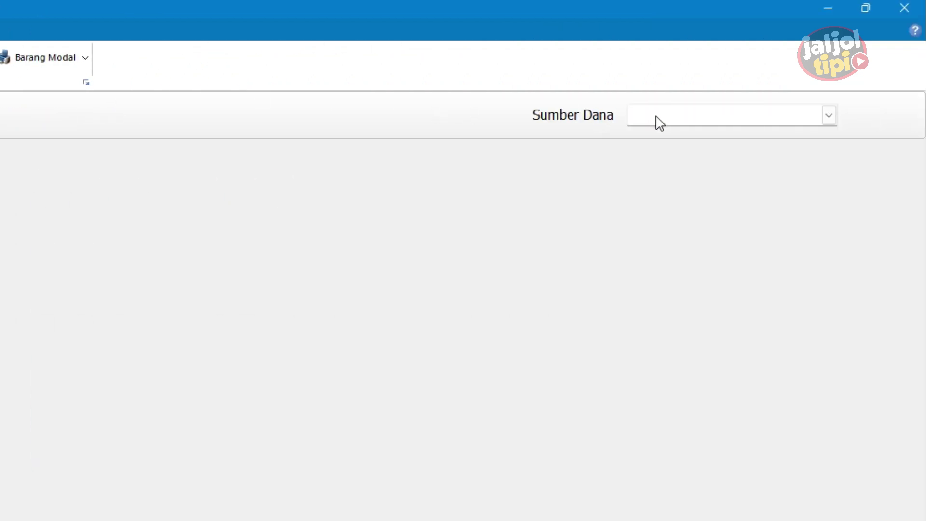
left_click(657, 117)
left_click(659, 139)
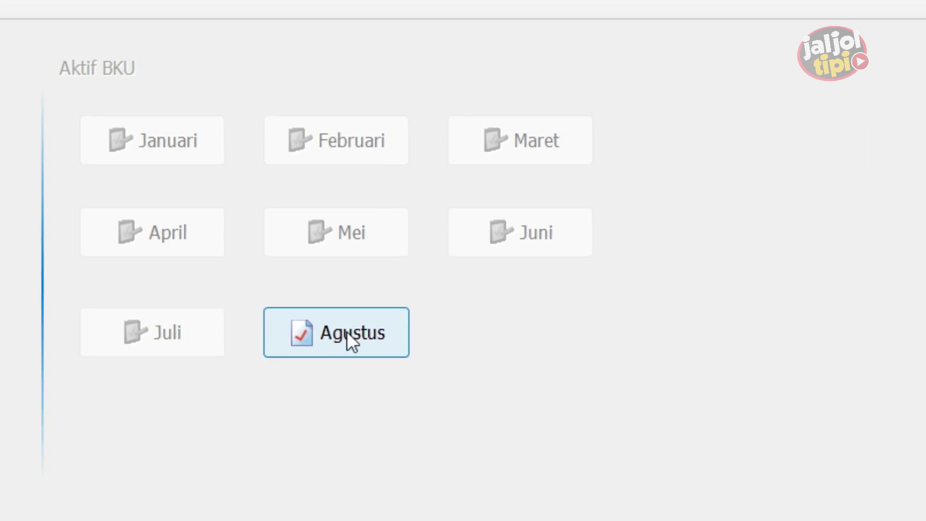
Step: Close the August (Agustus) BKU with bank interest and interest tax/administration both at Rp 0
left_click(354, 334)
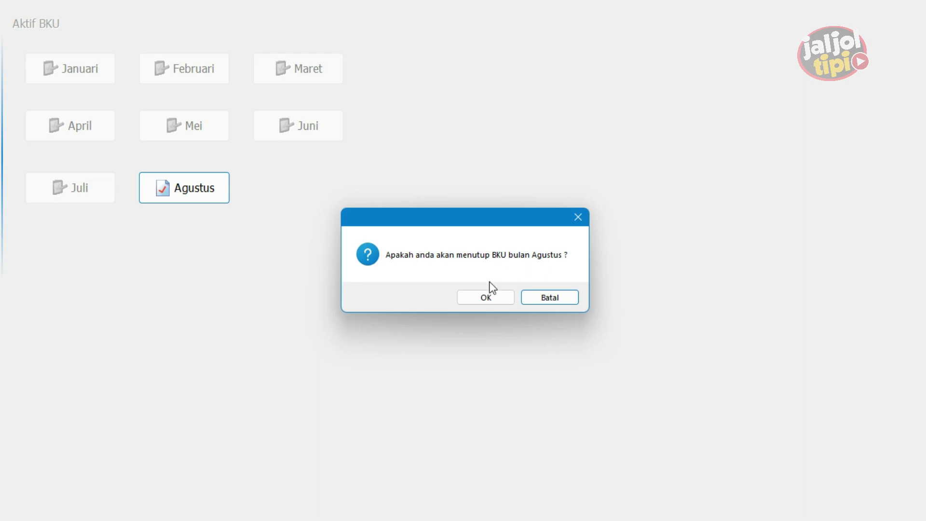
left_click(482, 297)
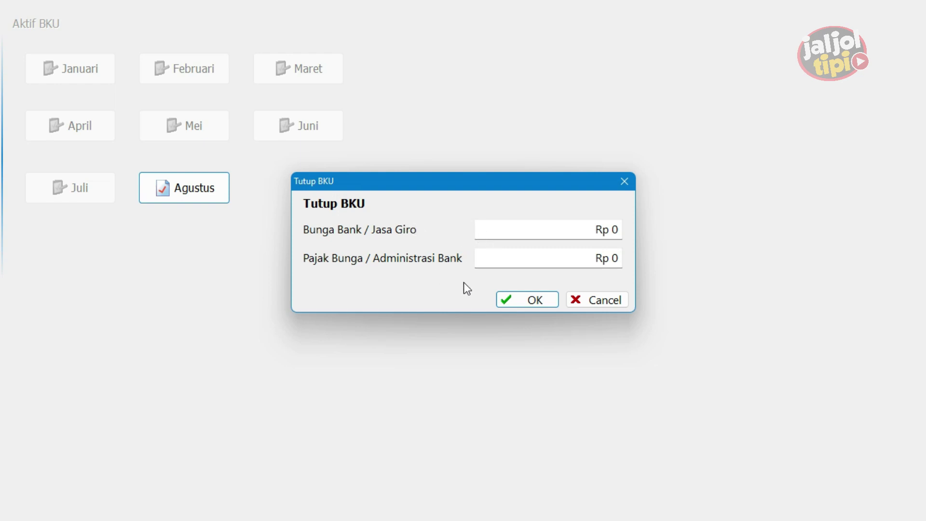
left_click(509, 298)
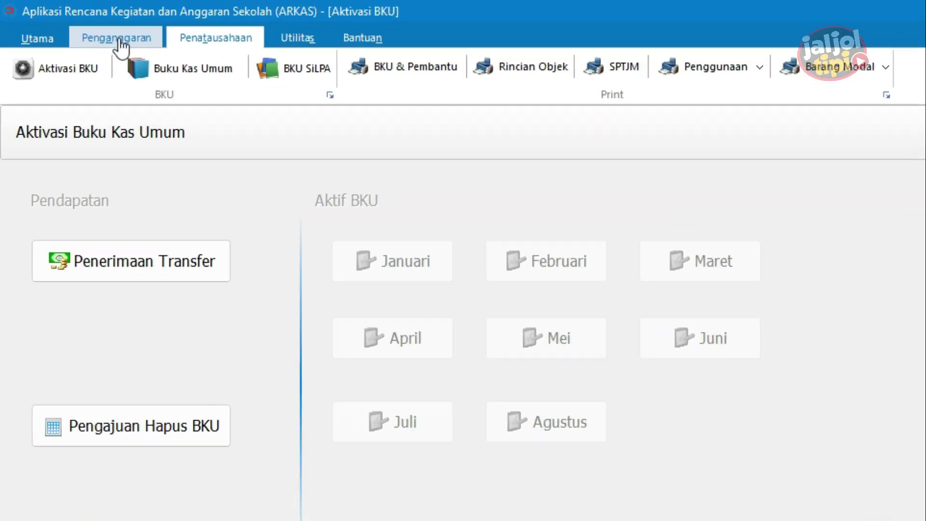
Step: Create a budget amendment (Perubahan) for BOS Reguler in Aktivasi Kertas Kerja, accepting the warning and the post-cut-off 2022 disbursement amount
left_click(120, 40)
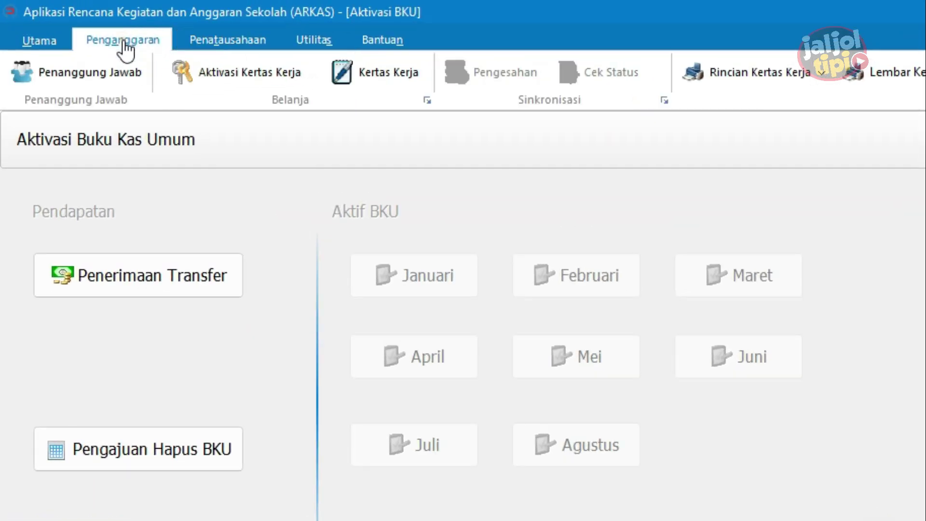
left_click(264, 74)
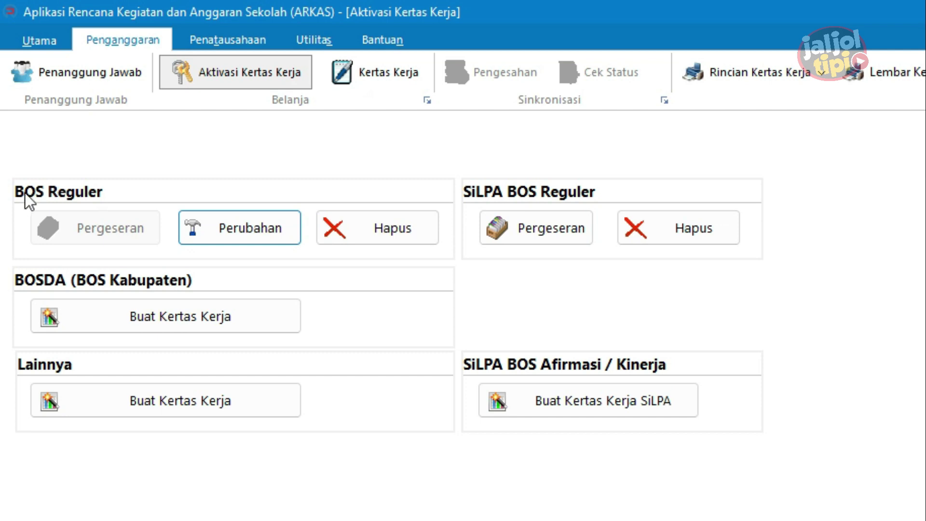
left_click(232, 229)
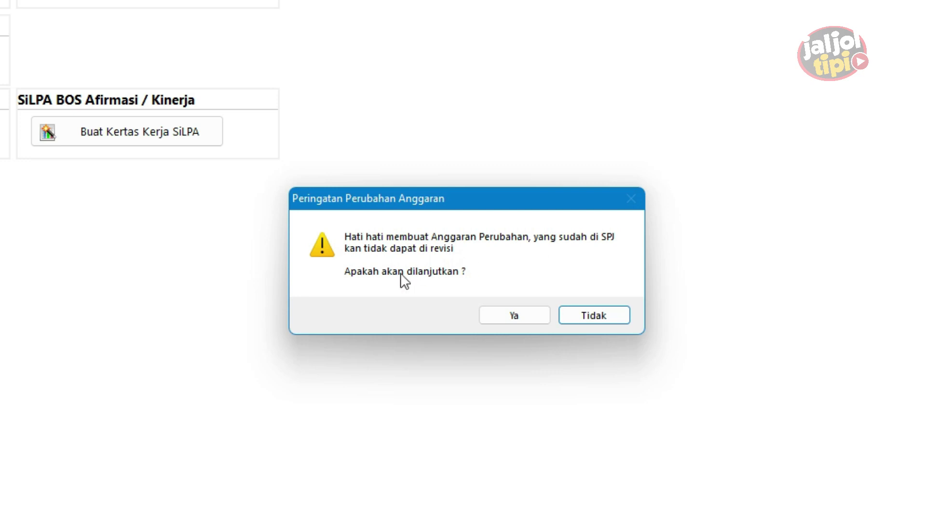
left_click(514, 312)
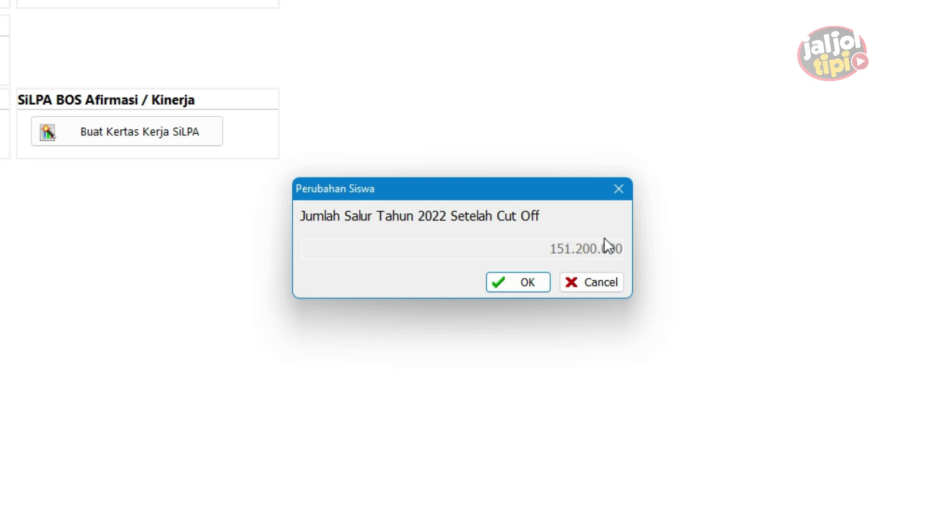
left_click(513, 282)
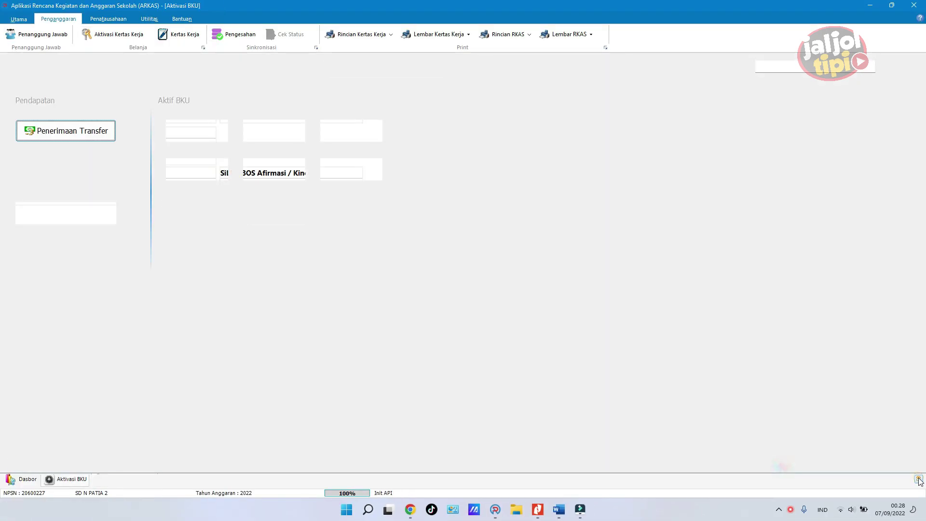
left_click(906, 411)
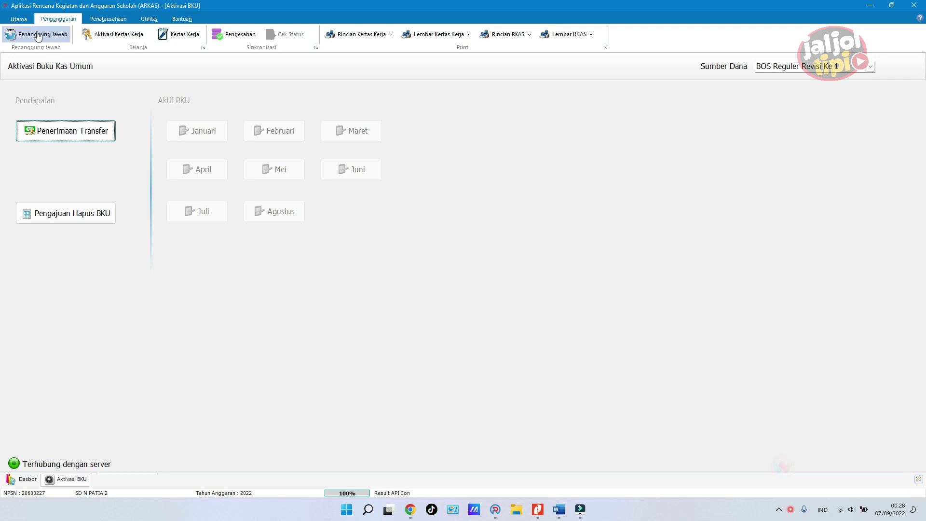
Step: Open the Kertas Kerja worksheet for the funding source BOS Reguler Perubahan
left_click(24, 22)
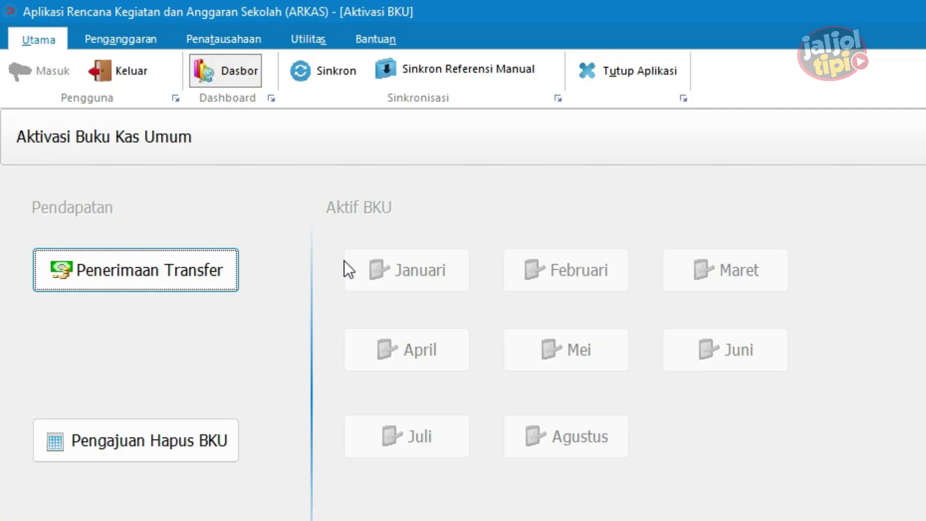
left_click(135, 41)
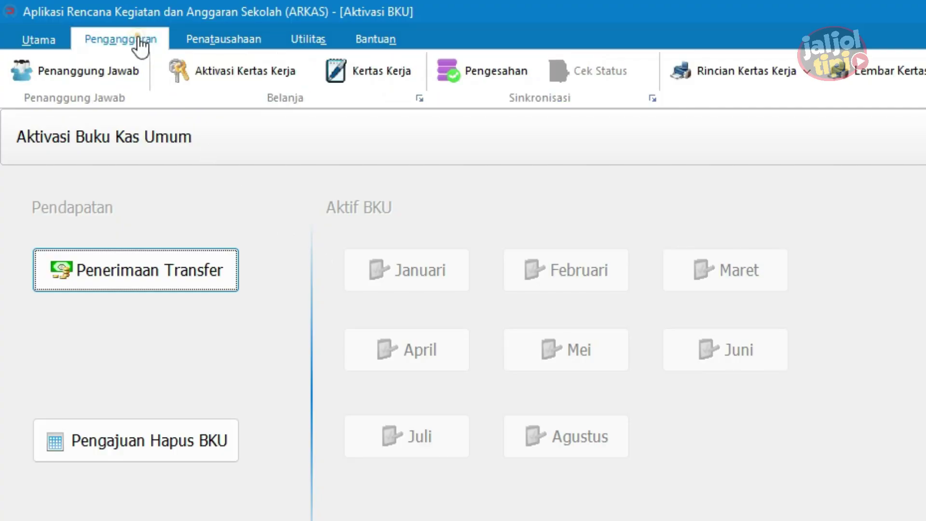
left_click(381, 75)
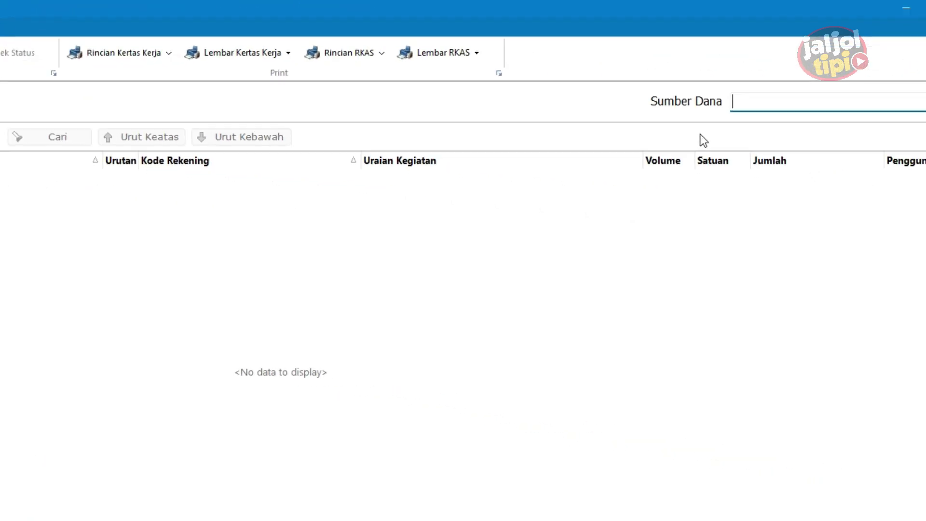
left_click(782, 107)
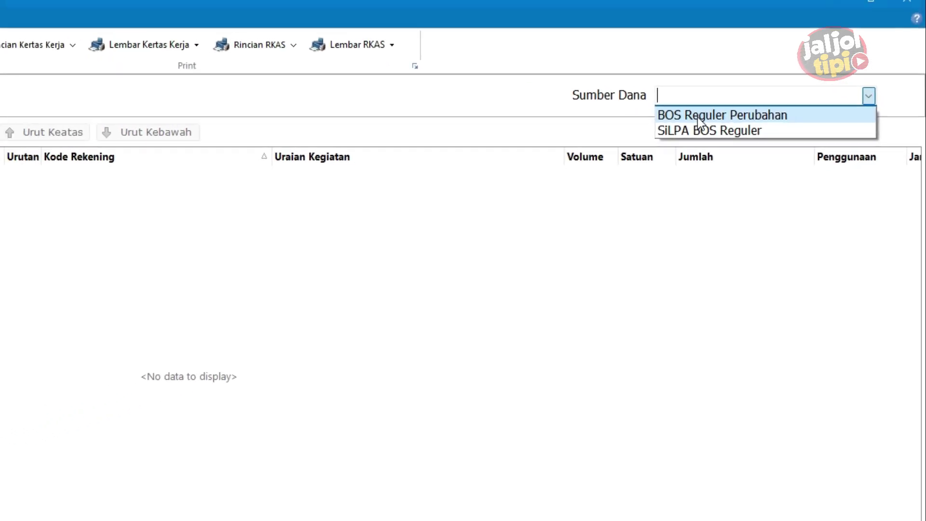
left_click(623, 102)
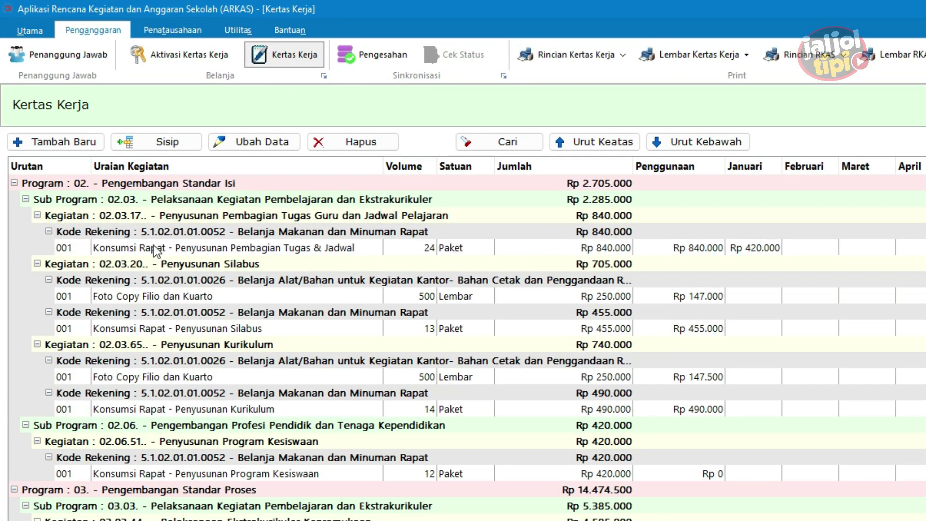
Step: Examine the volume, unit and Penggunaan values of the first three budget items under Program 02
left_click(153, 247)
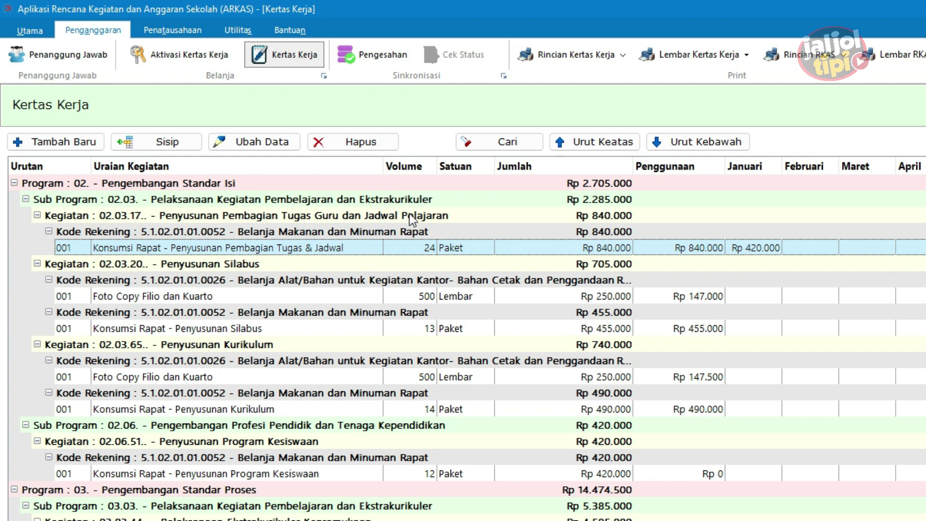
left_click(419, 247)
left_click(465, 247)
left_click(697, 248)
left_click(706, 294)
left_click(706, 327)
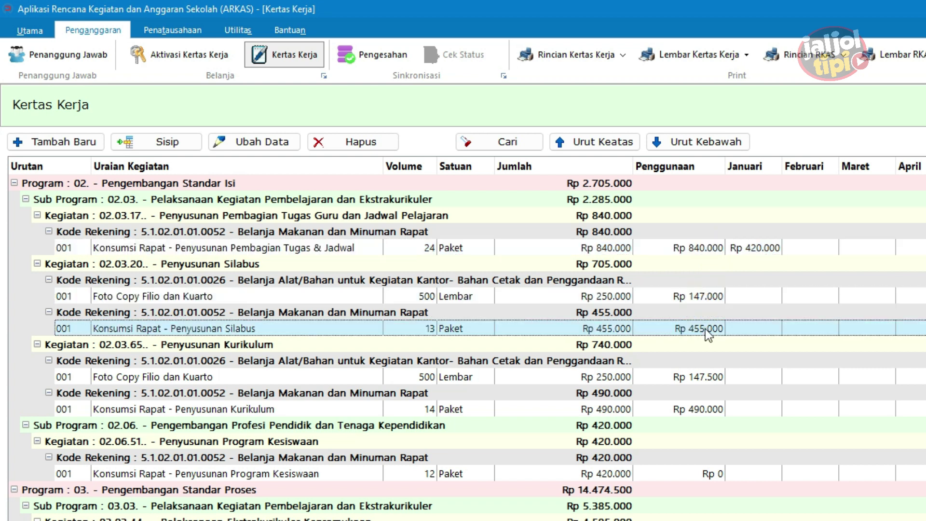
Step: Look through the worksheet's programs to see which items have Penggunaan amounts, and return to the first program
scroll(713, 380, "down", 7)
scroll(716, 386, "down", 7)
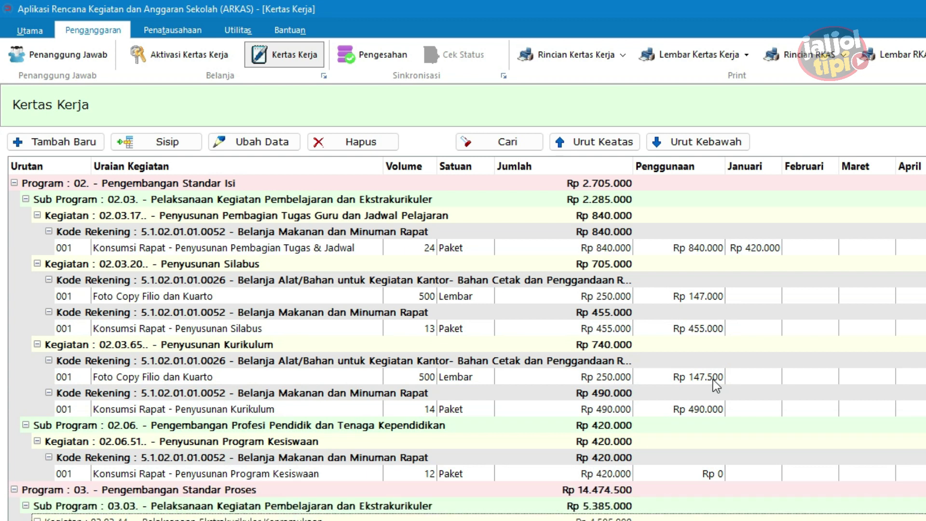
scroll(716, 386, "down", 13)
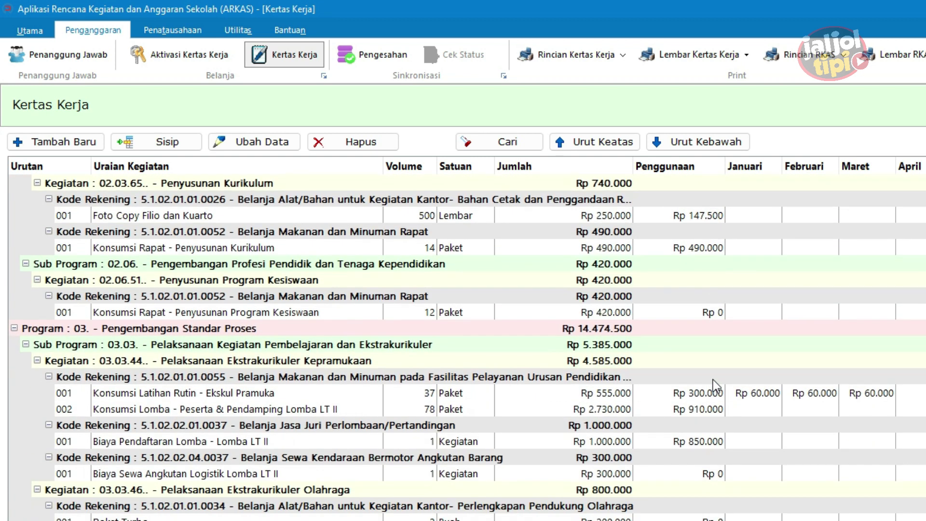
scroll(713, 386, "down", 8)
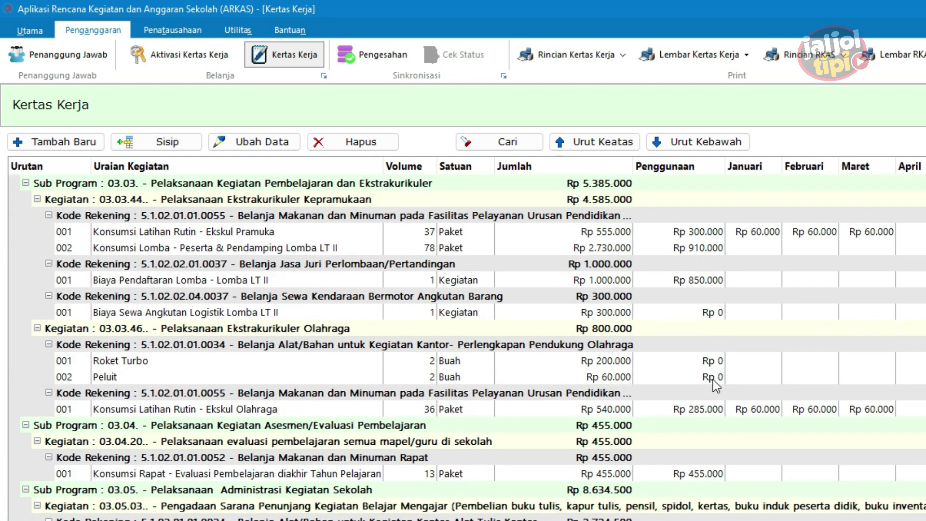
scroll(716, 386, "down", 20)
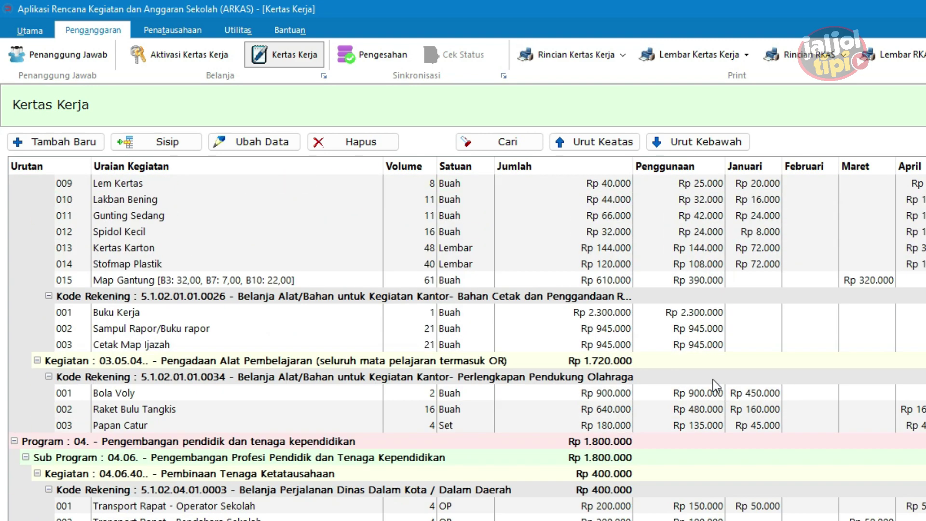
scroll(714, 384, "down", 20)
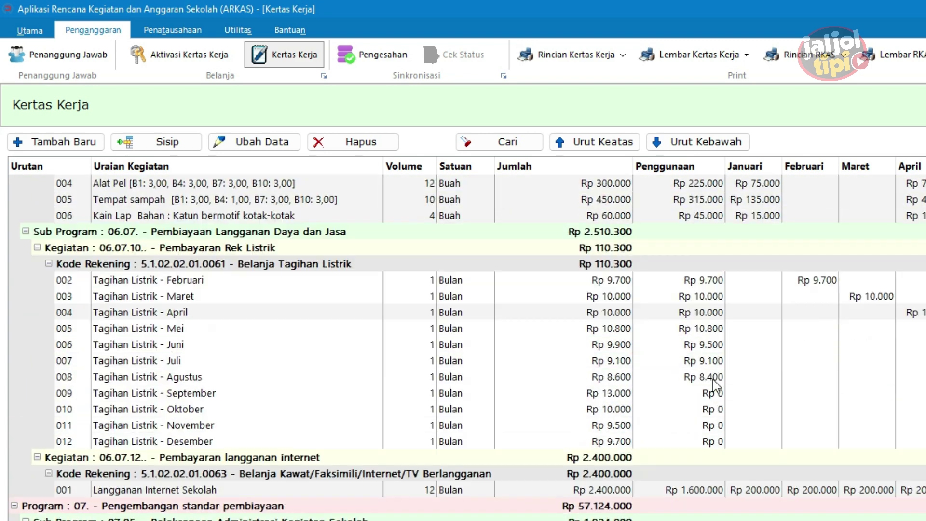
scroll(713, 380, "down", 20)
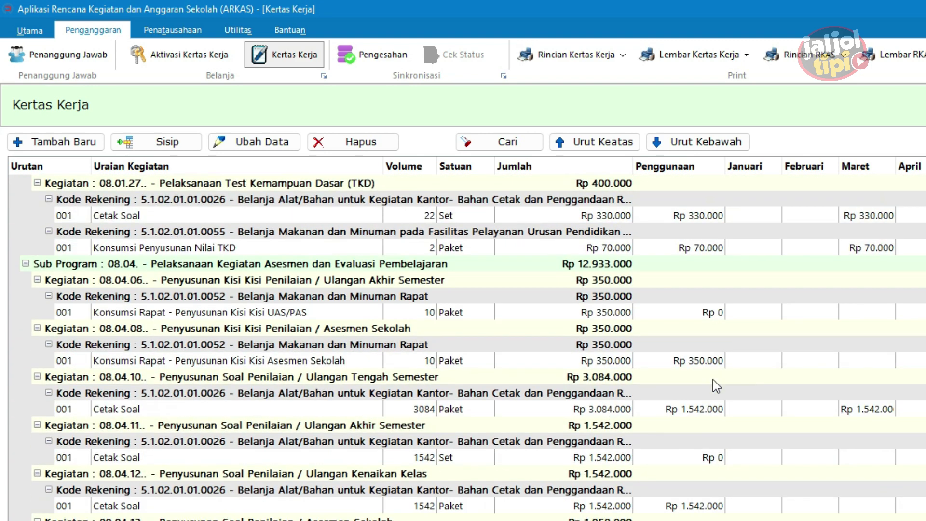
scroll(713, 380, "down", 3)
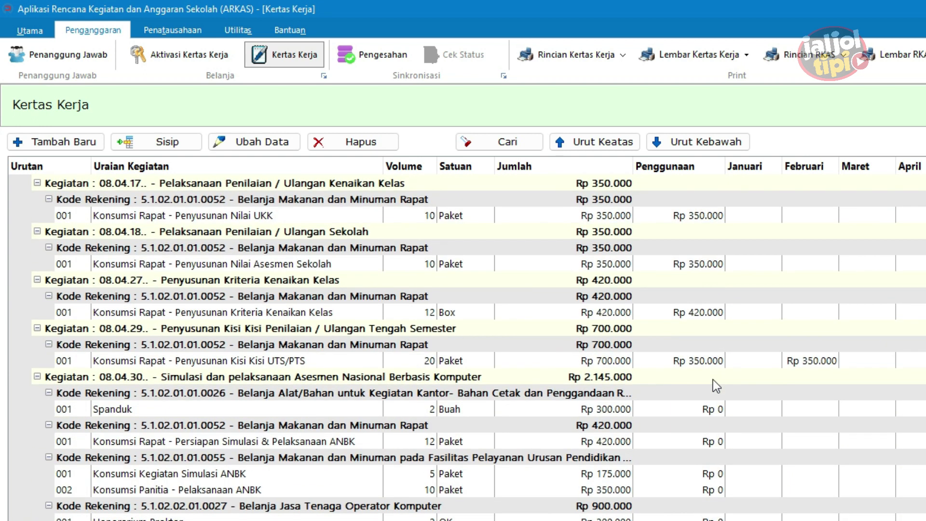
scroll(713, 380, "up", 20)
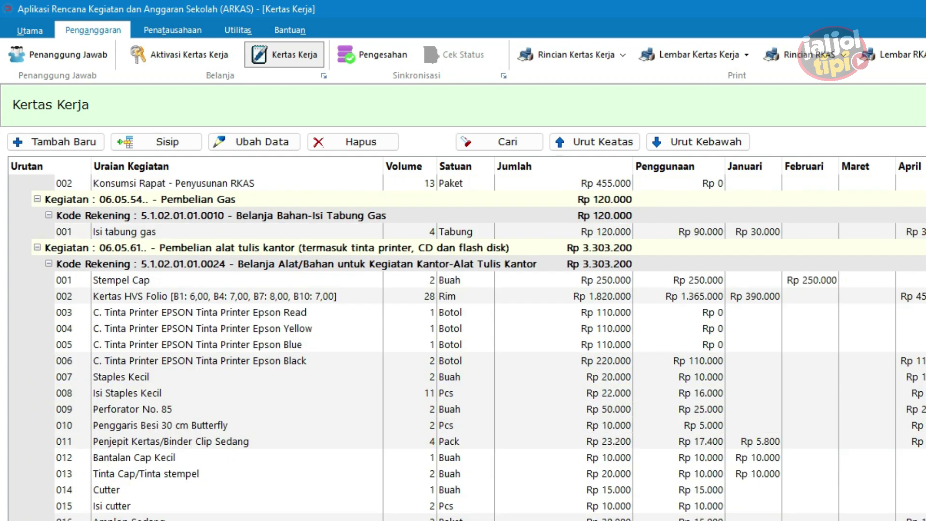
scroll(849, 236, "up", 1)
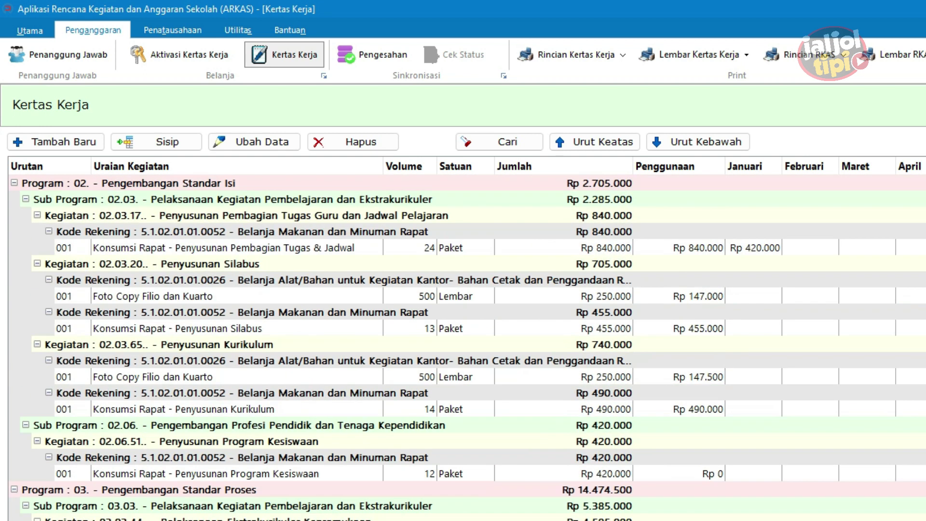
Step: Compare the Jumlah and Penggunaan amounts of the meeting consumption and photocopy items from Kegiatan 02.03.17 through 02.03.65
left_click(703, 244)
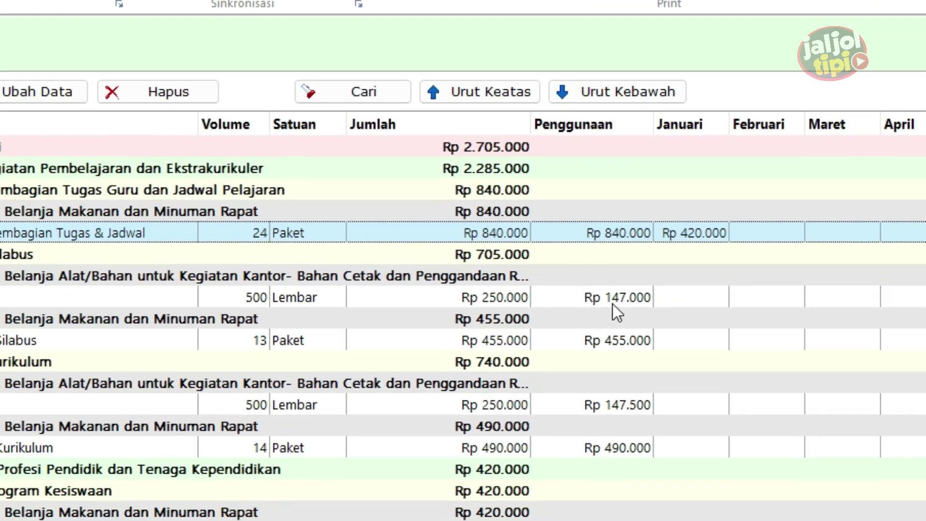
left_click(482, 343)
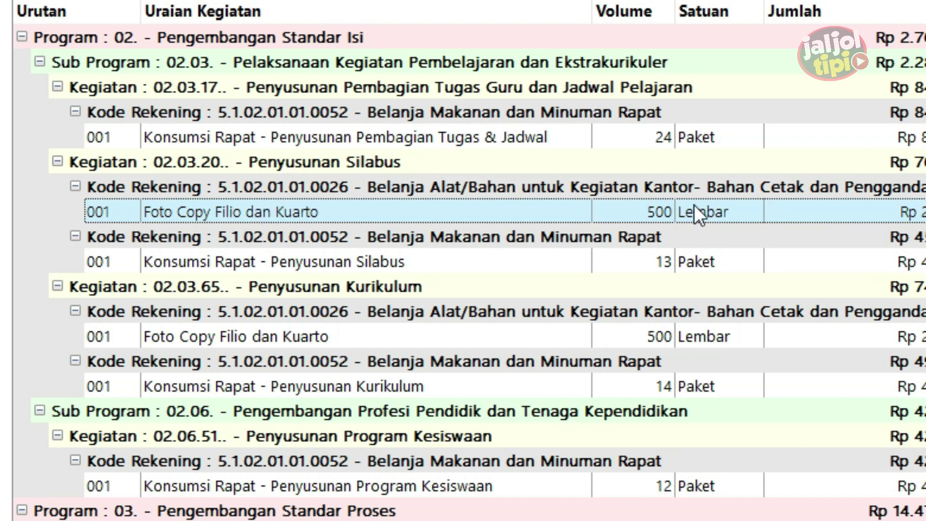
left_click(659, 211)
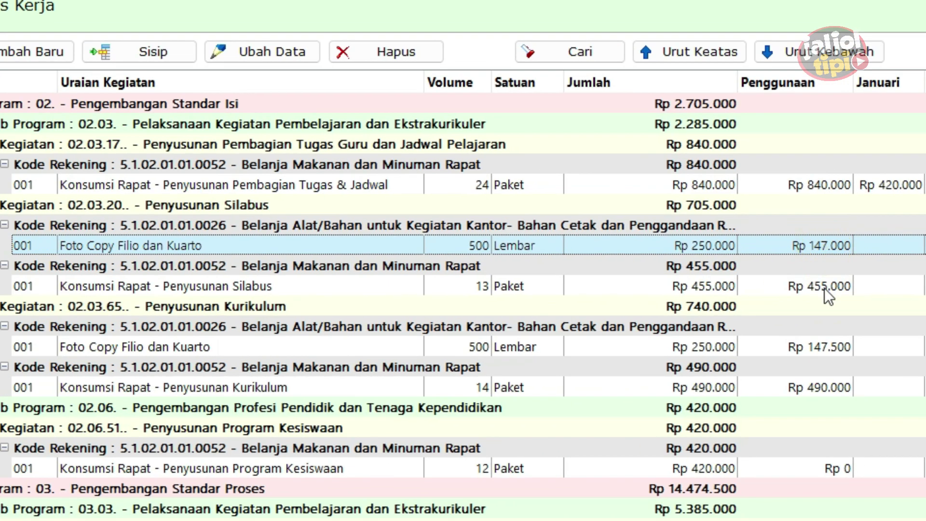
left_click(524, 263)
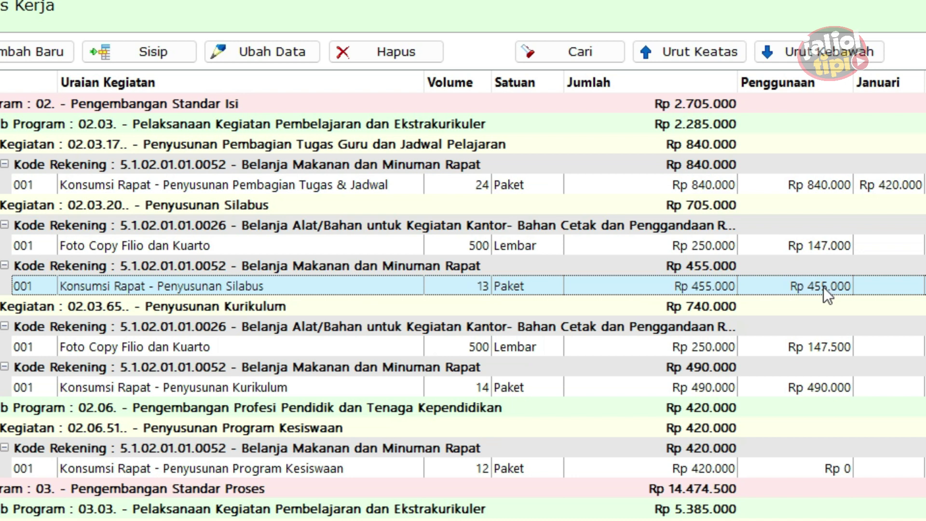
left_click(824, 355)
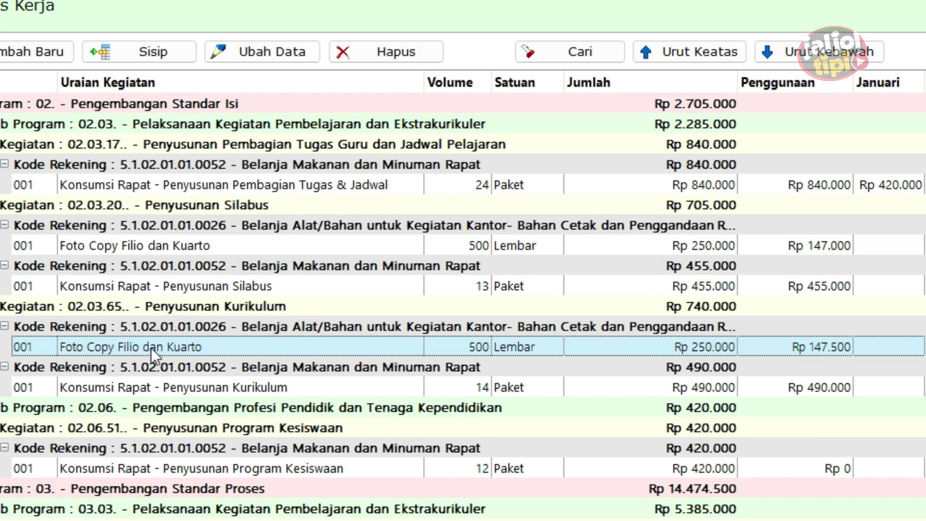
Step: Check the Jumlah and Penggunaan of the meeting consumption item under Kegiatan 02.06.51 Penyusunan Program Kesiswaan
left_click(248, 307)
left_click(673, 352)
left_click(806, 343)
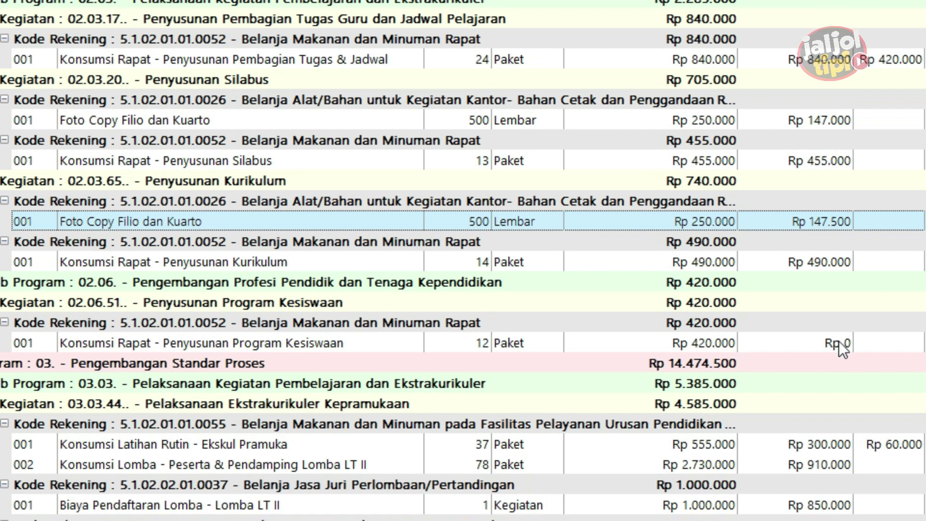
left_click(838, 468)
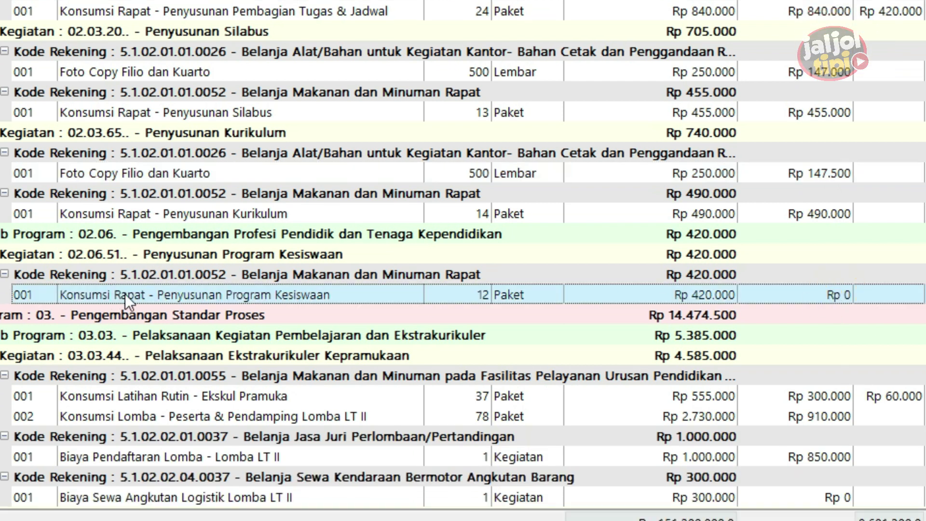
left_click(195, 252)
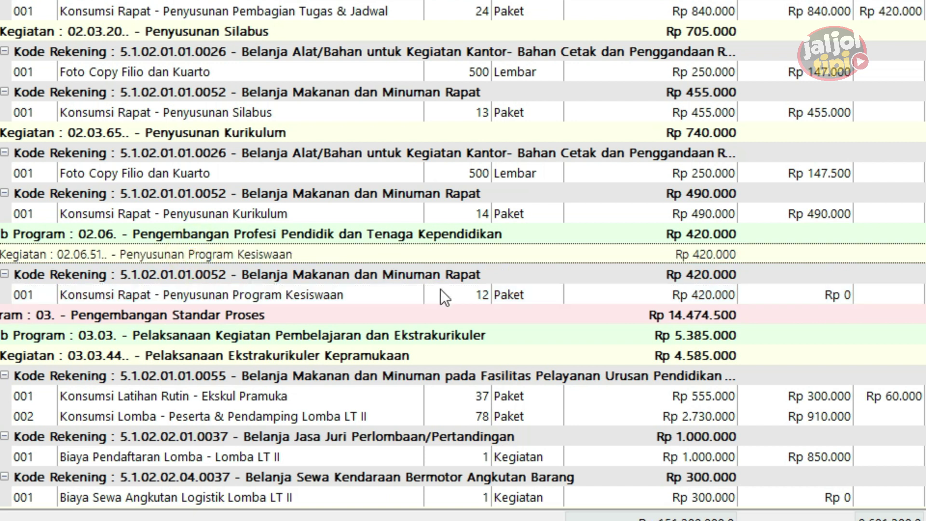
Step: Delete the budget item Konsumsi Rapat - Penyusunan Program Kesiswaan from Kegiatan 02.06.51
left_click(475, 293)
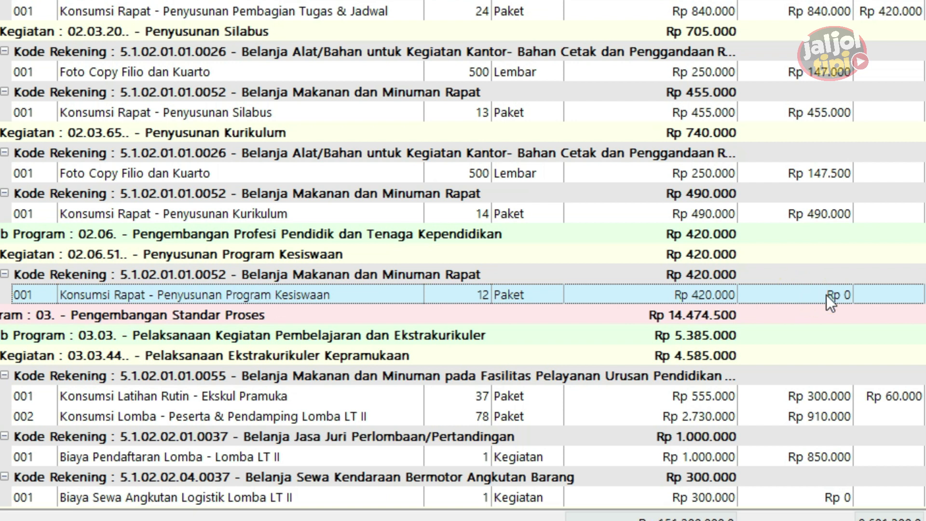
scroll(772, 295, "right", 10)
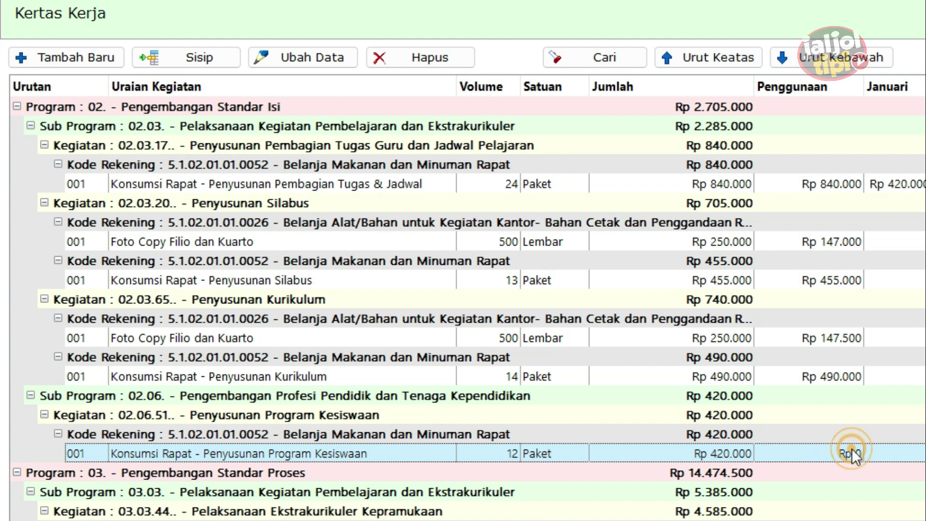
left_click(425, 60)
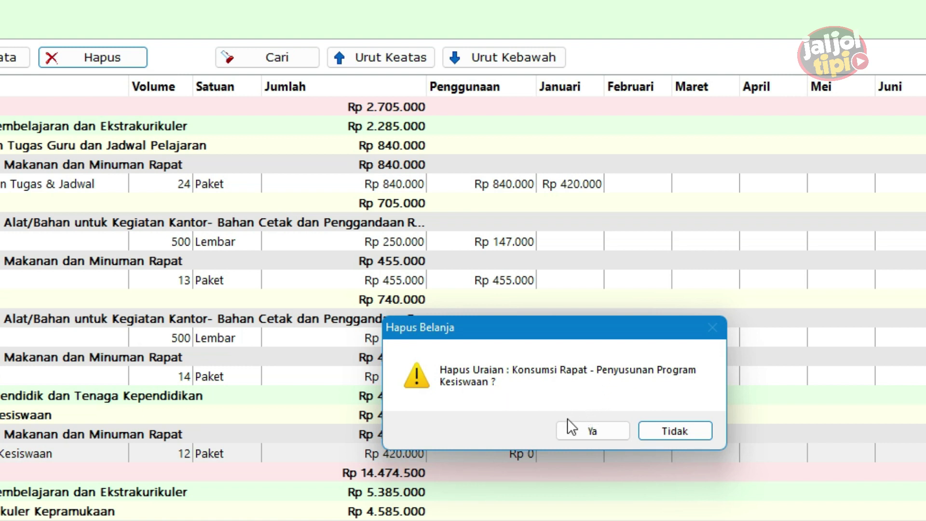
left_click(588, 433)
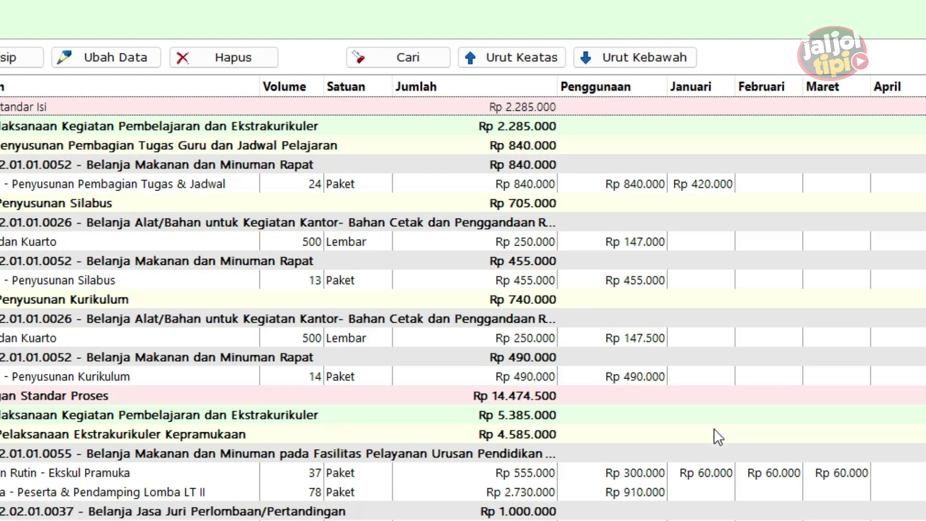
left_click(714, 433)
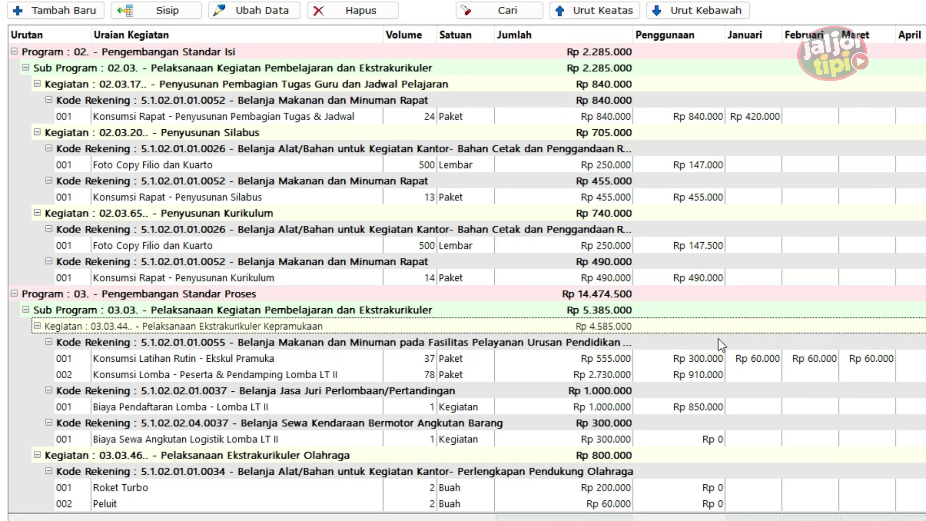
Step: Open the details of the Foto Copy Filio dan Kuarto item under Kegiatan 02.03.20 and examine its unit price and Agustus volume
left_click(704, 171)
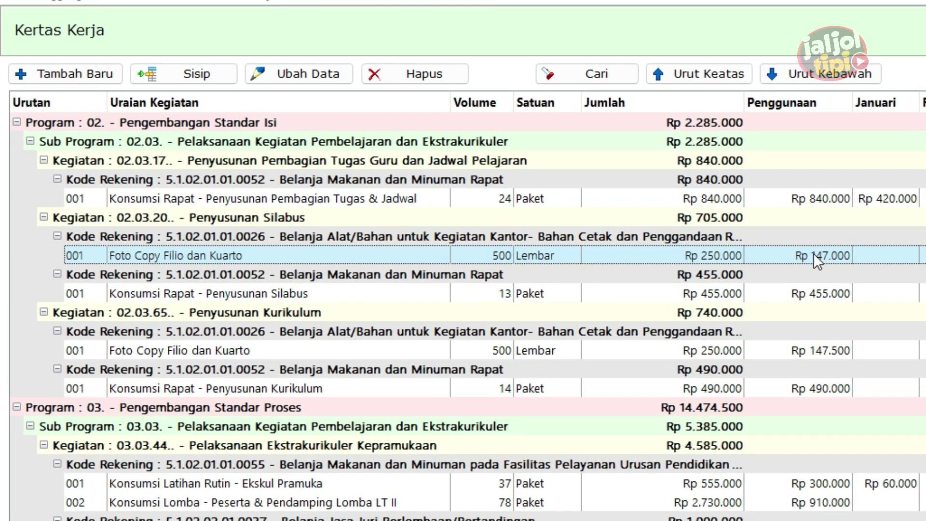
double_click(800, 255)
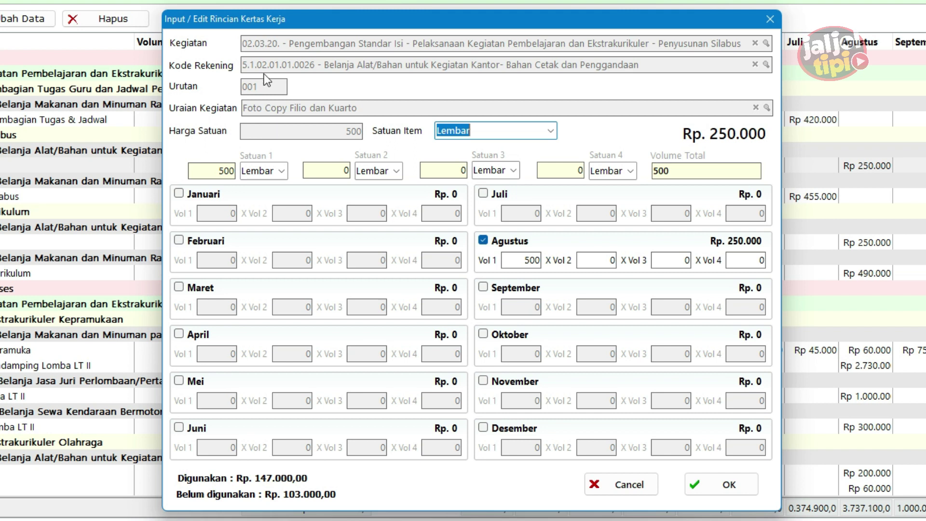
left_click(467, 131)
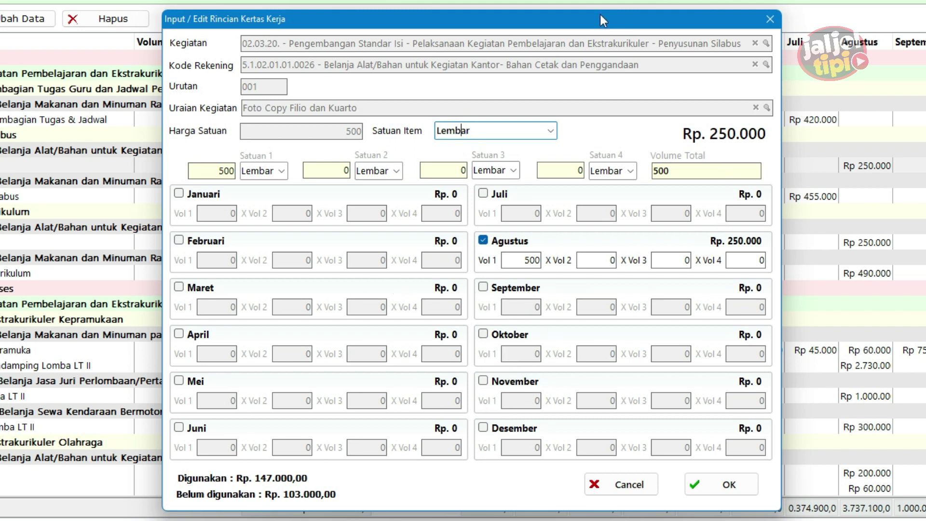
left_click_drag(572, 15, 877, 12)
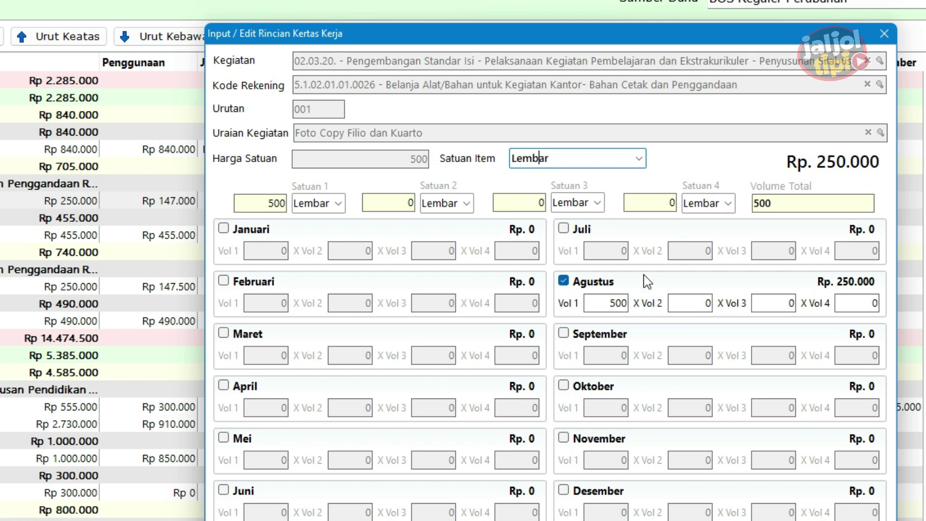
left_click(598, 304)
left_click_drag(599, 305, 638, 312)
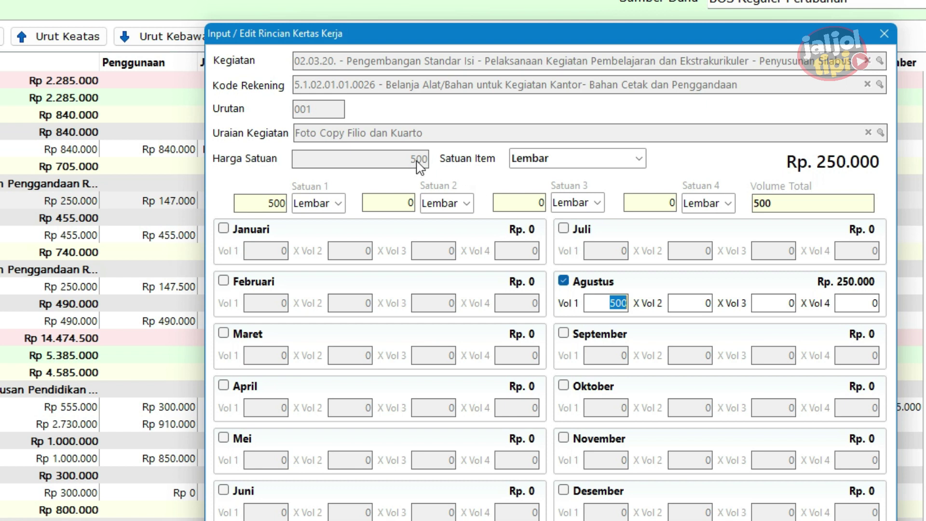
left_click(613, 303)
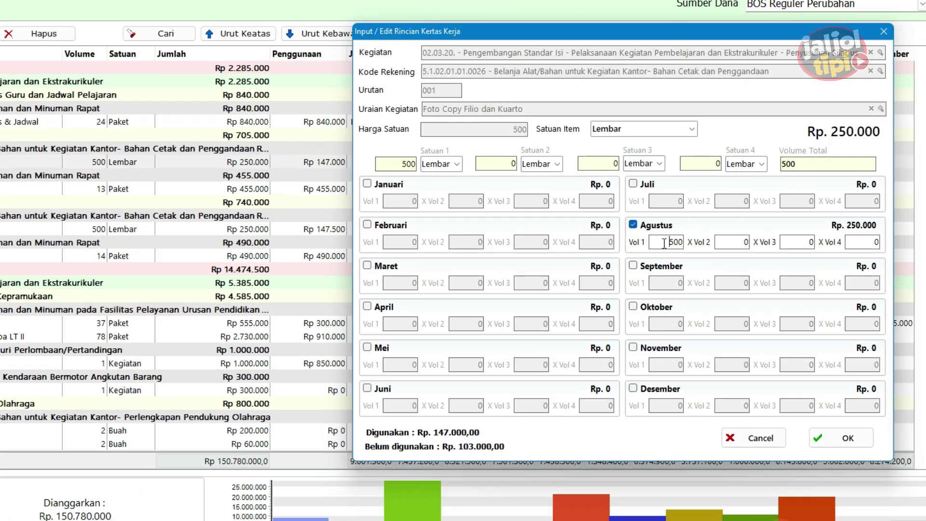
Step: Switch to the Windows Calculator and divide the used amount 147000 by the unit price 500
double_click(665, 243)
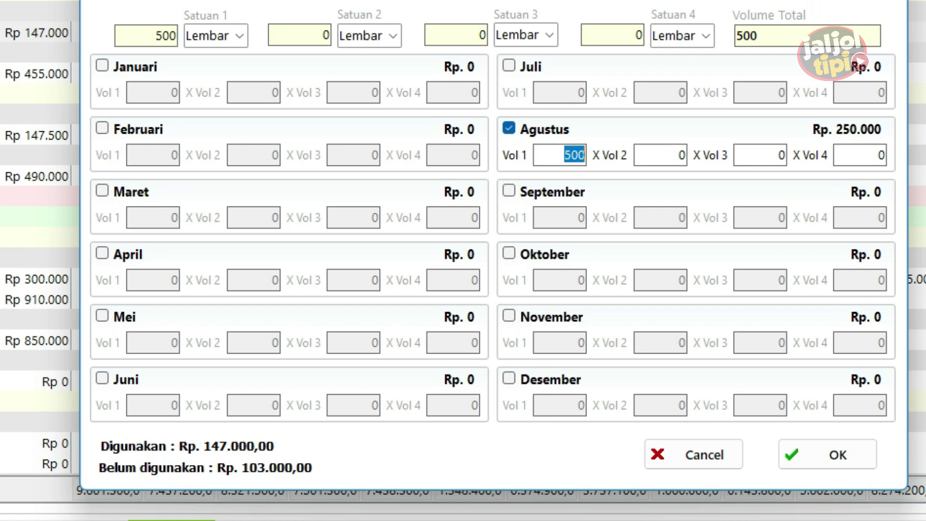
left_click(174, 520)
left_click_drag(0, 0, 98, 50)
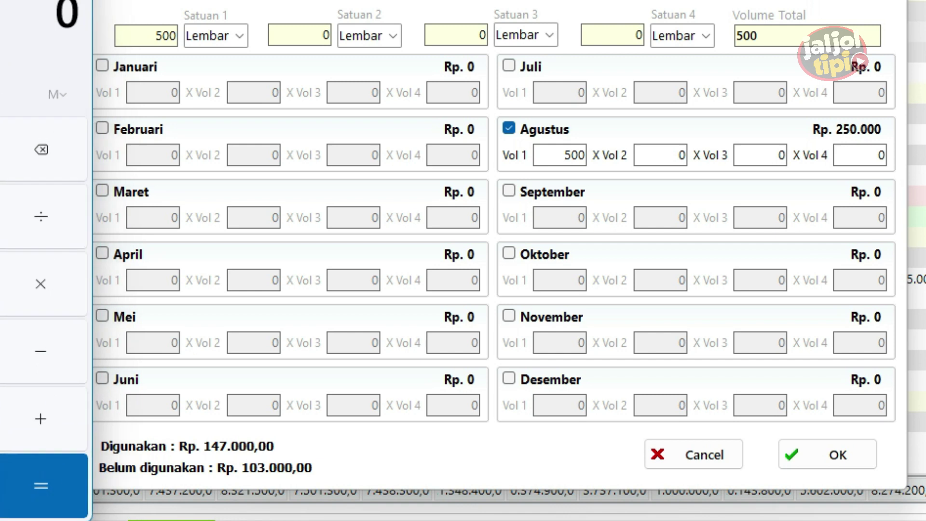
left_click(190, 140)
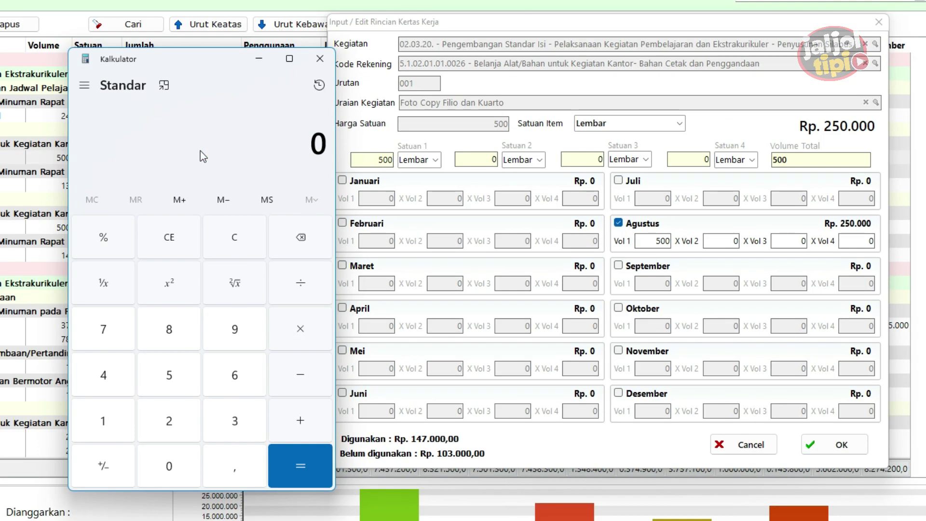
type("1470")
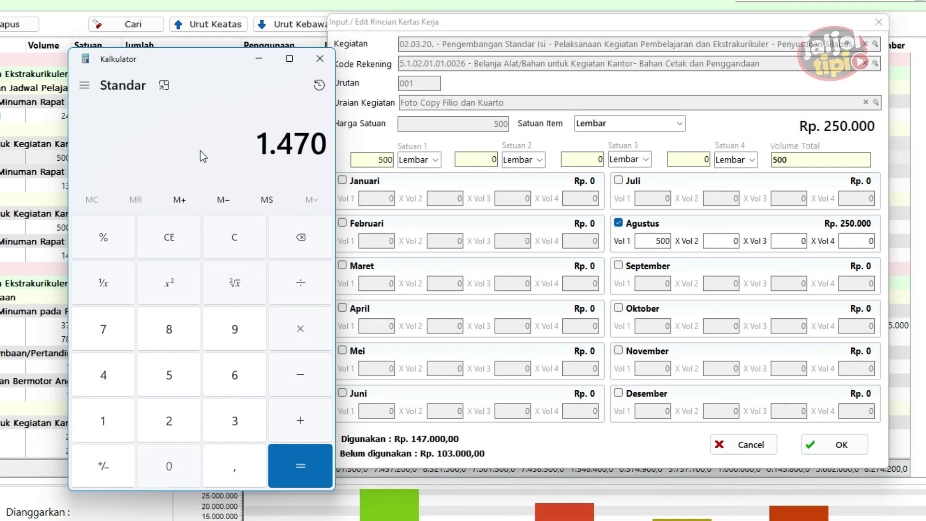
type("00/500")
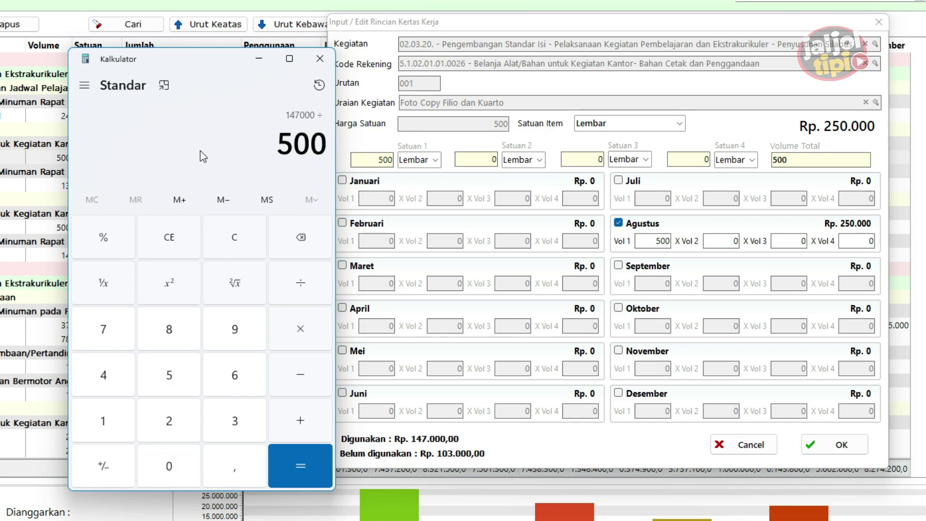
key("Return")
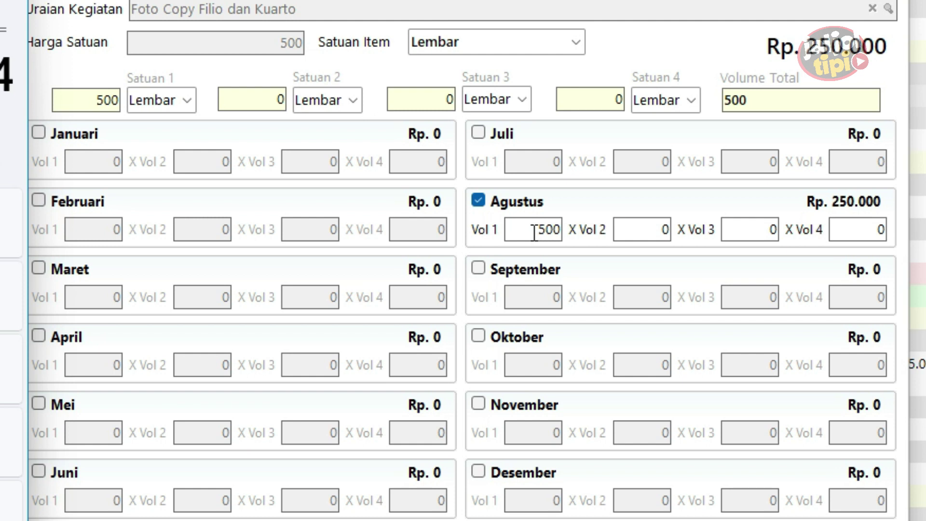
Step: Set the photocopy item's Agustus Vol 1 to 294, save it, and check the item's Agustus amount in the worksheet
double_click(534, 233)
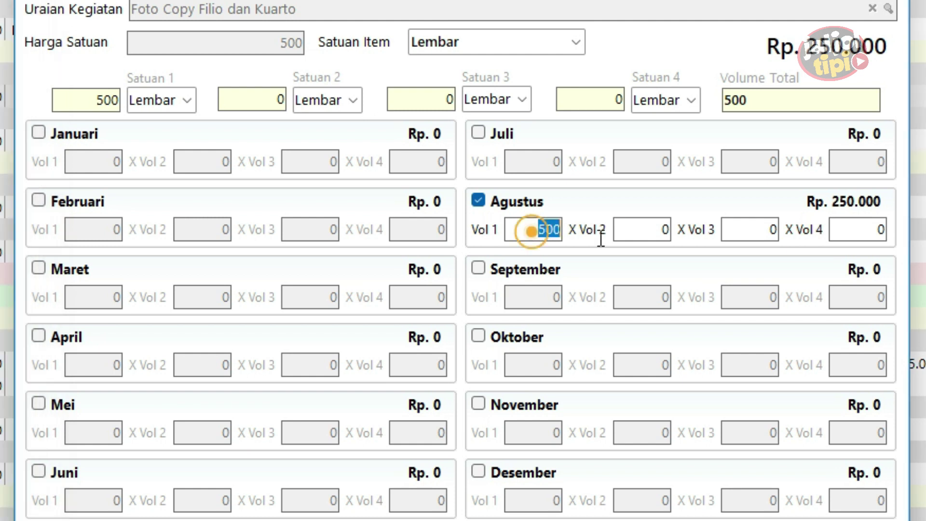
type("294")
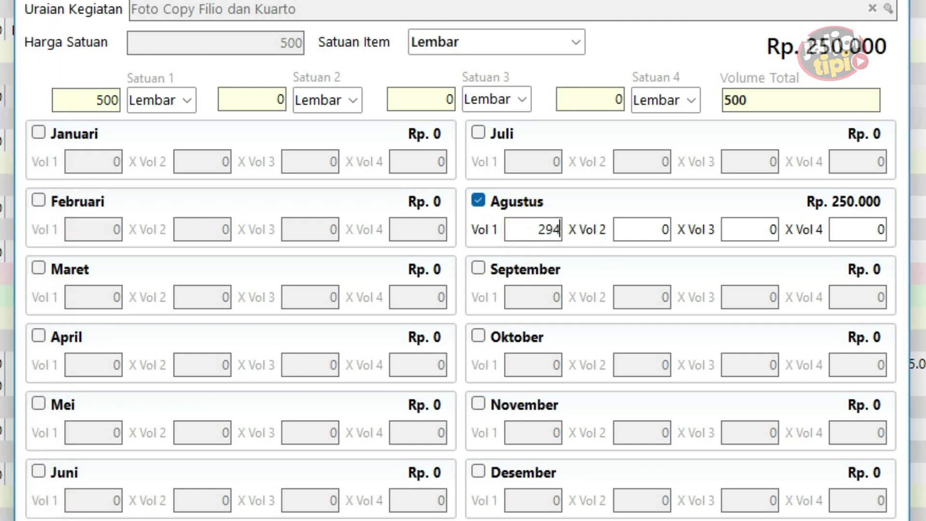
key("Tab")
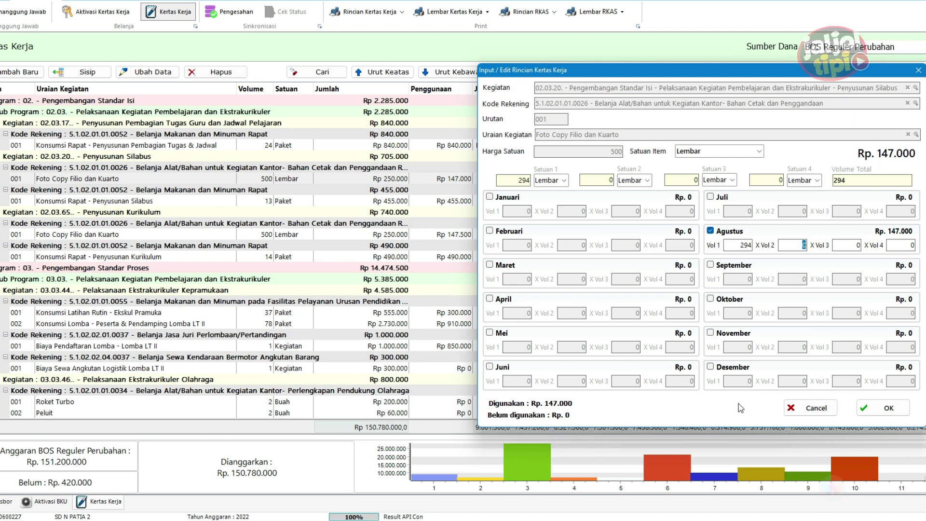
left_click(883, 409)
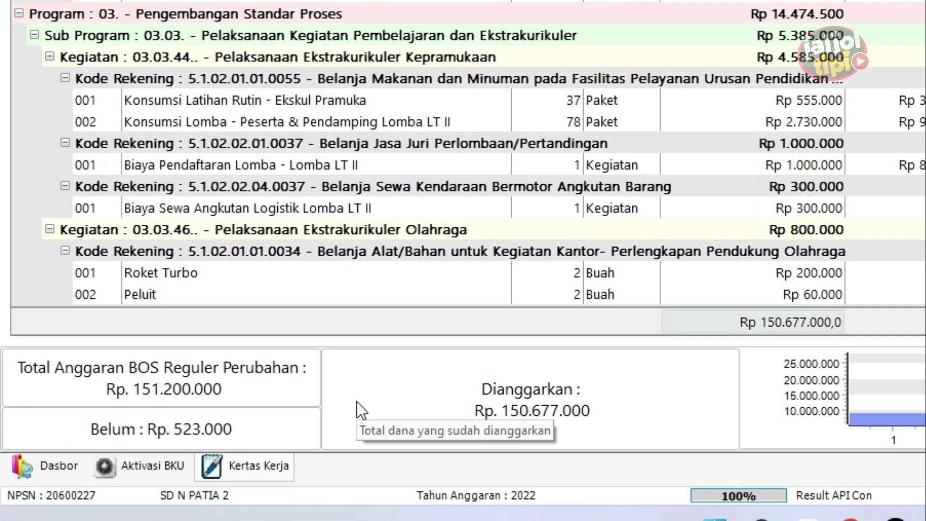
mouse_move(68, 483)
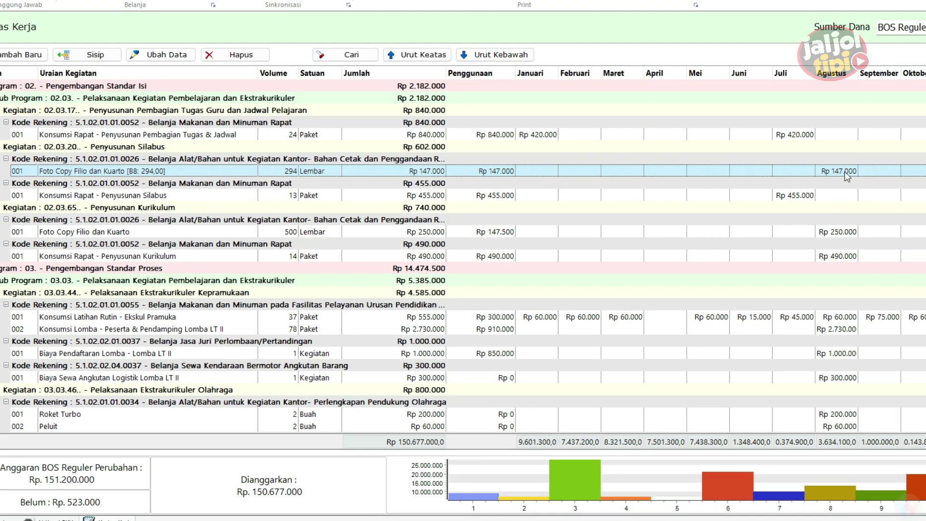
left_click(845, 175)
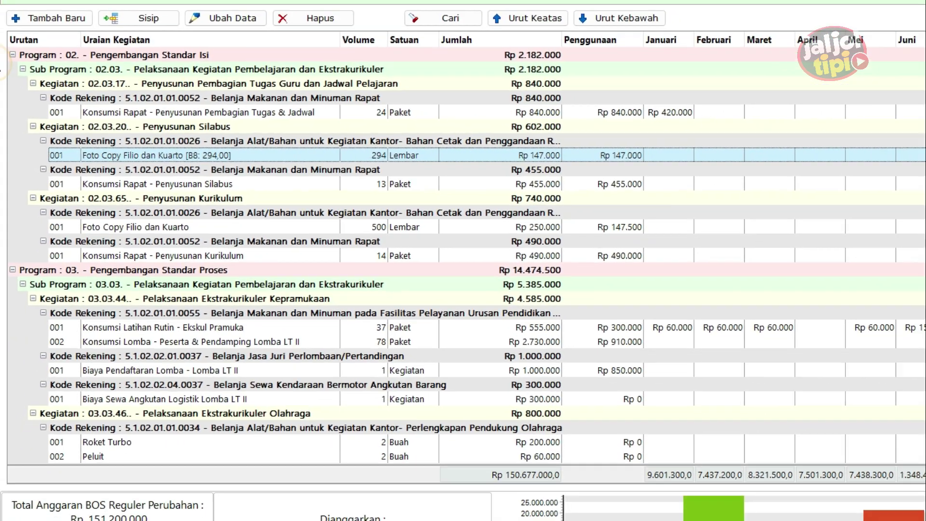
Step: Reduce the Tagihan Listrik - Juni item under Kegiatan 06.07.10 to its used amount with Gunakan Sisa, save it, and check its monthly amounts
scroll(463, 256, "down", 6)
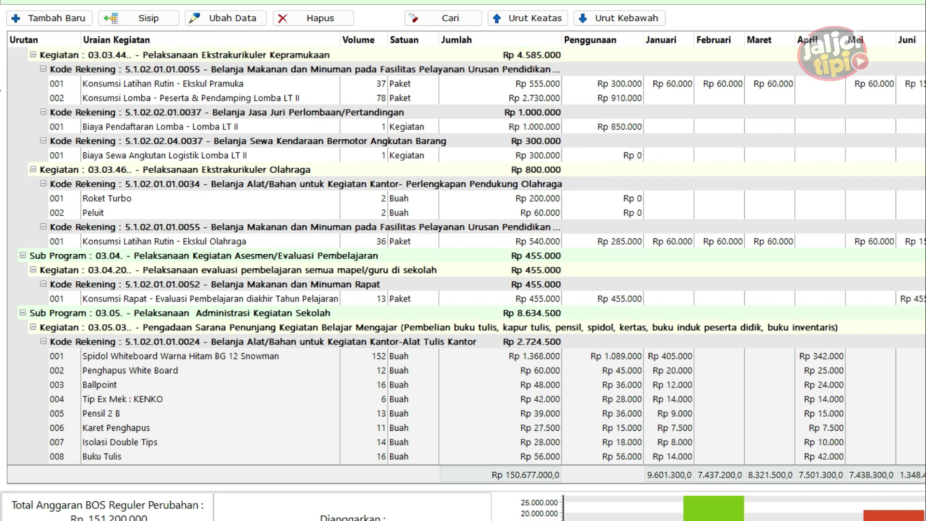
scroll(463, 255, "down", 2)
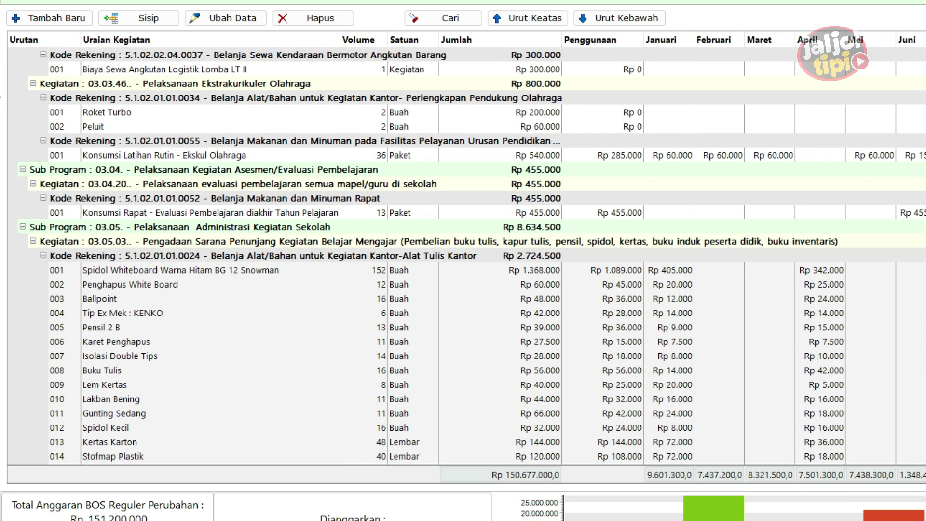
scroll(463, 256, "down", 7)
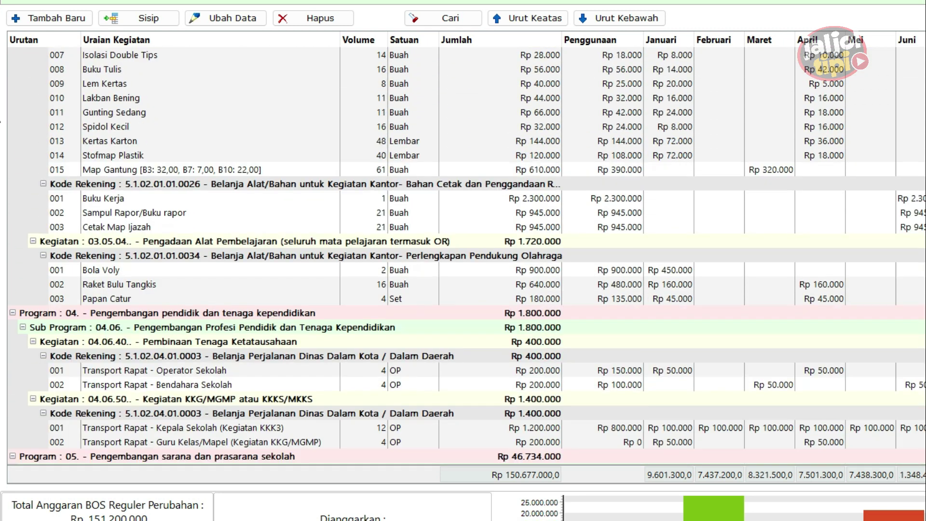
scroll(464, 256, "down", 9)
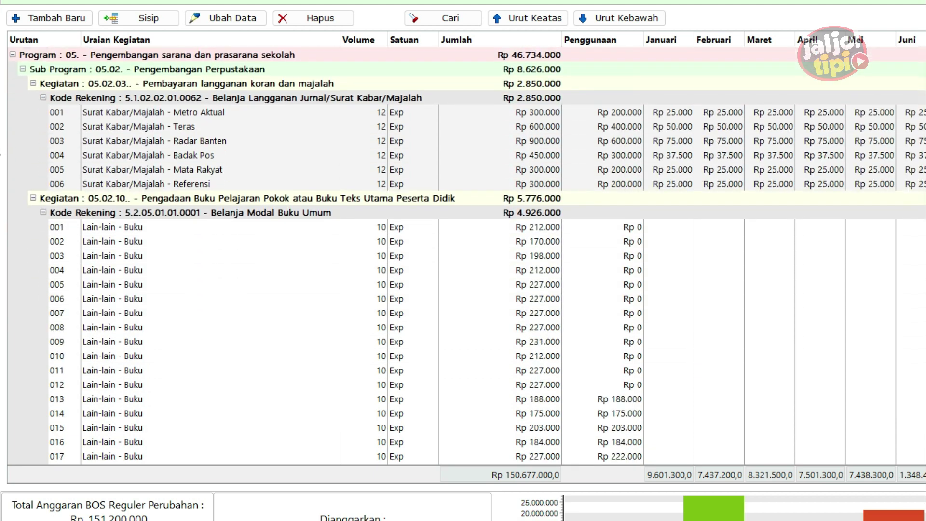
scroll(463, 255, "down", 13)
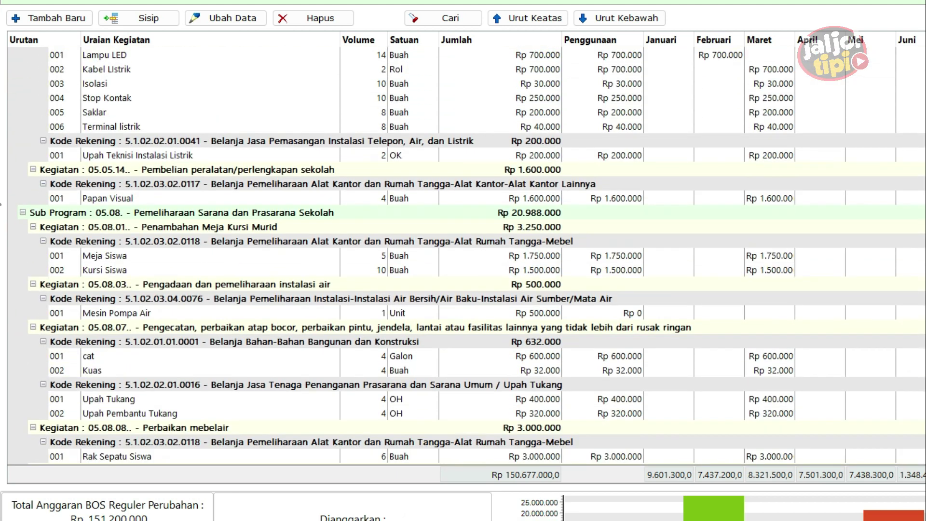
scroll(463, 256, "down", 20)
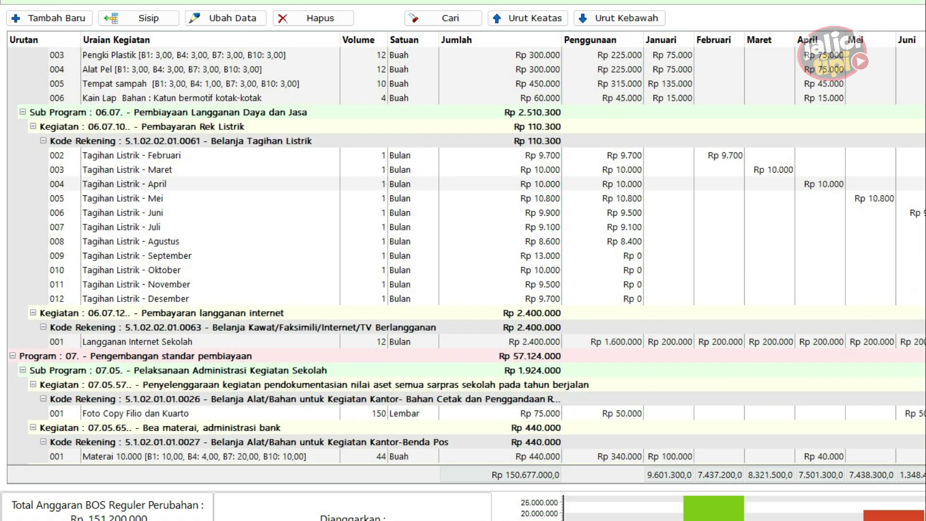
left_click(631, 214)
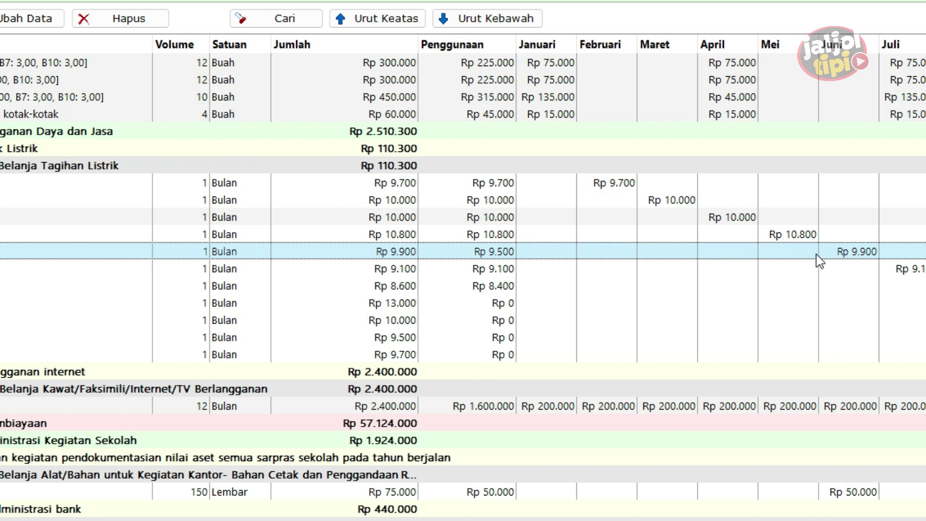
double_click(493, 252)
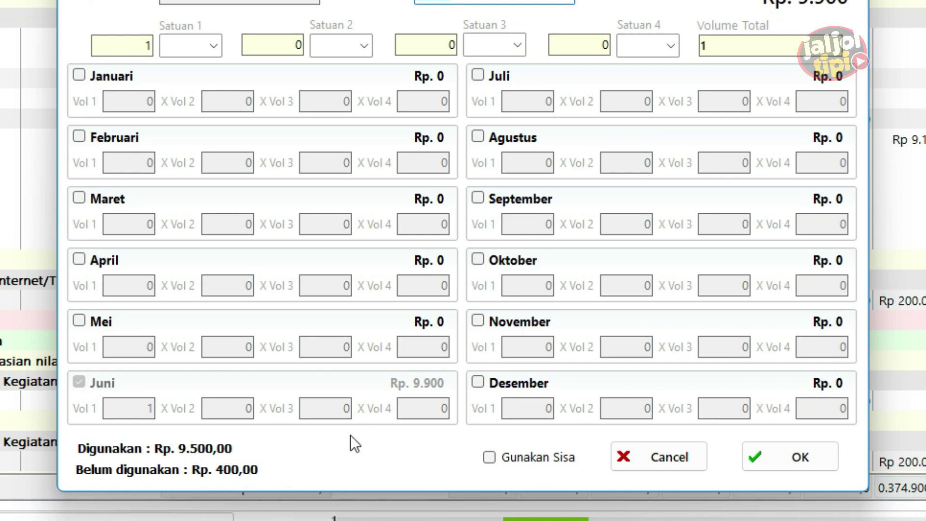
left_click(489, 457)
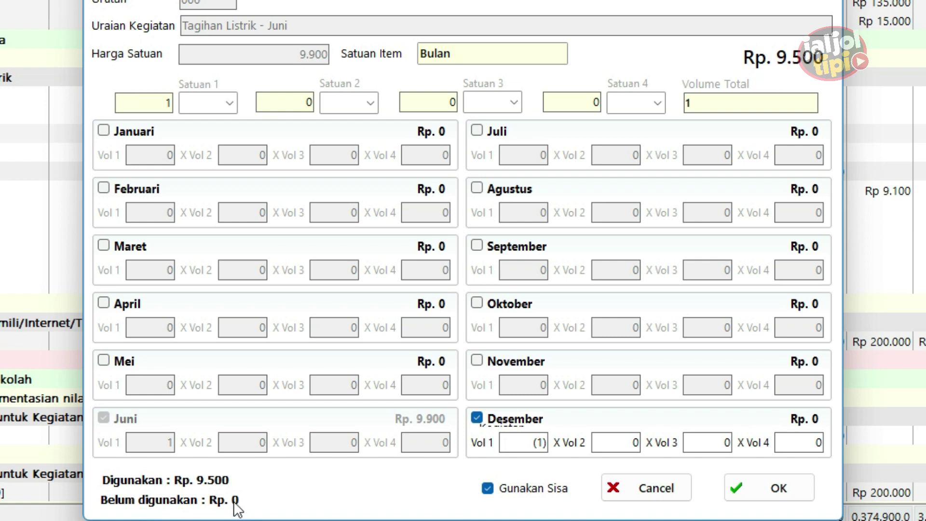
left_click(754, 489)
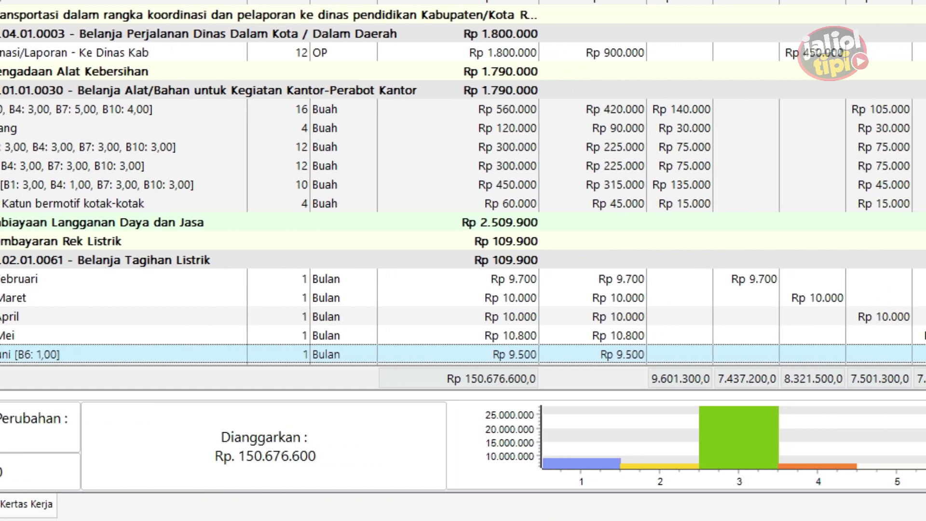
scroll(463, 193, "down", 3)
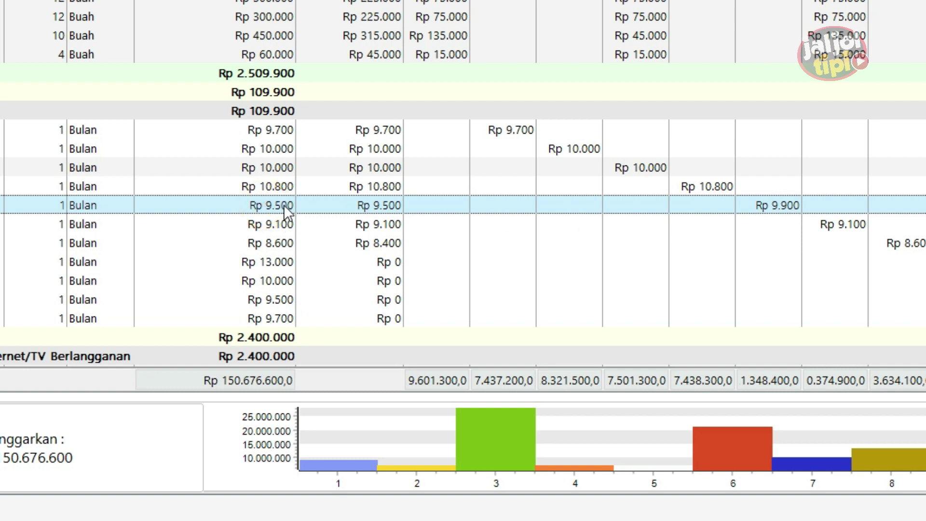
left_click(348, 203)
scroll(525, 198, "right", 6)
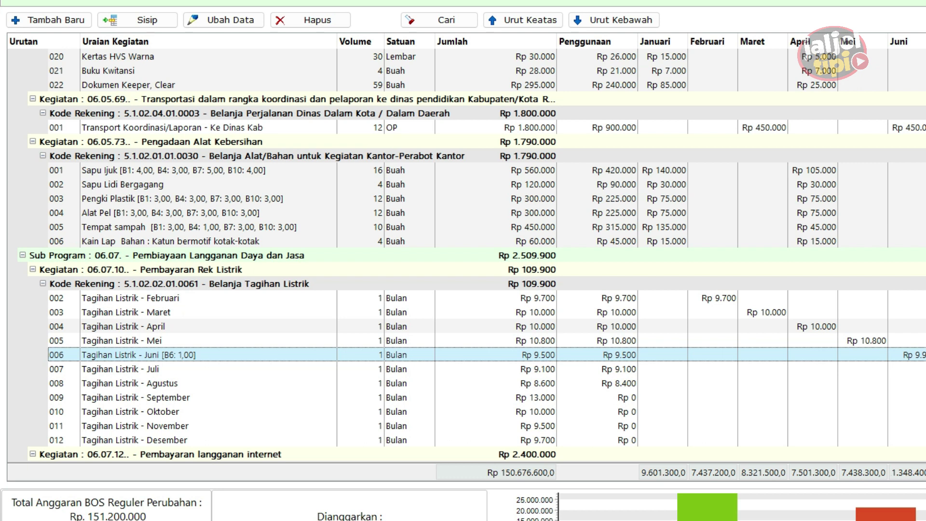
Step: Apply Gunakan Sisa to Biaya Pendaftaran Lomba - Lomba LT II under Kegiatan 03.03.44, save it, and check its Desember amount
scroll(1, 351, "up", 3)
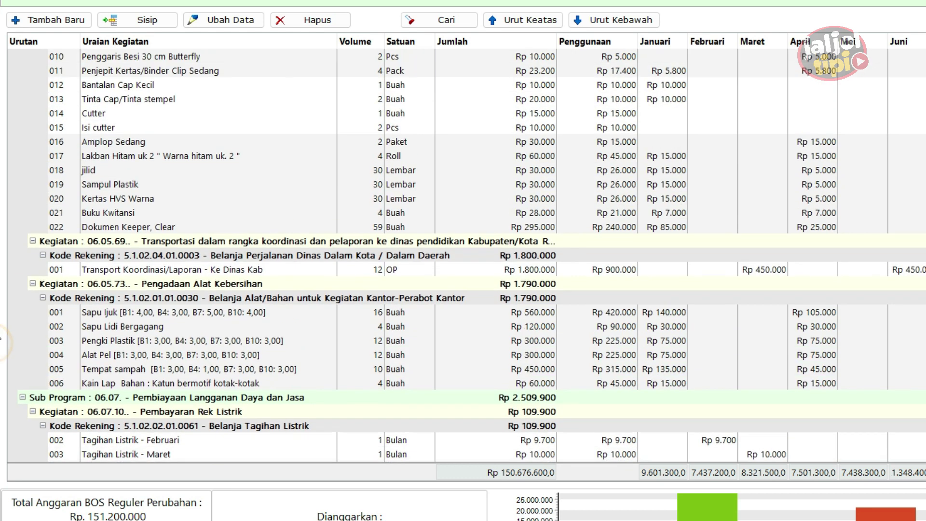
scroll(1, 339, "up", 10)
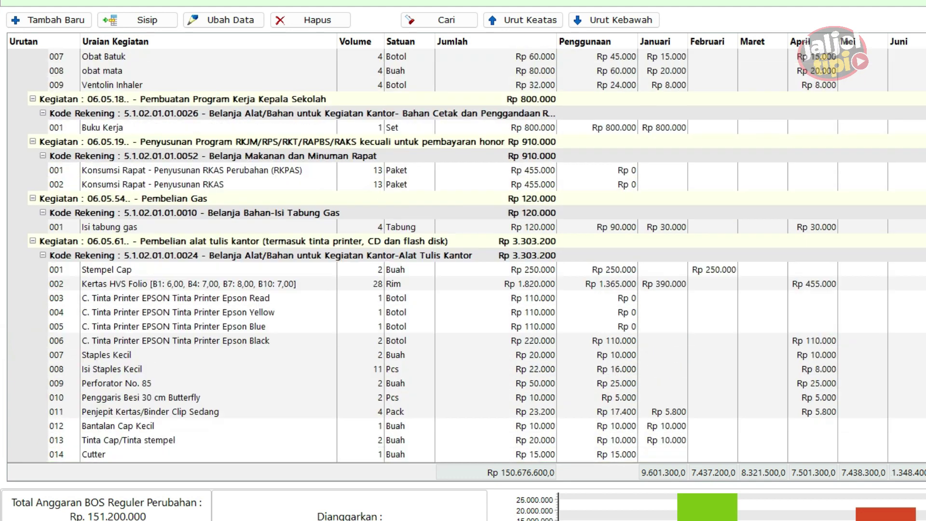
scroll(1, 339, "up", 7)
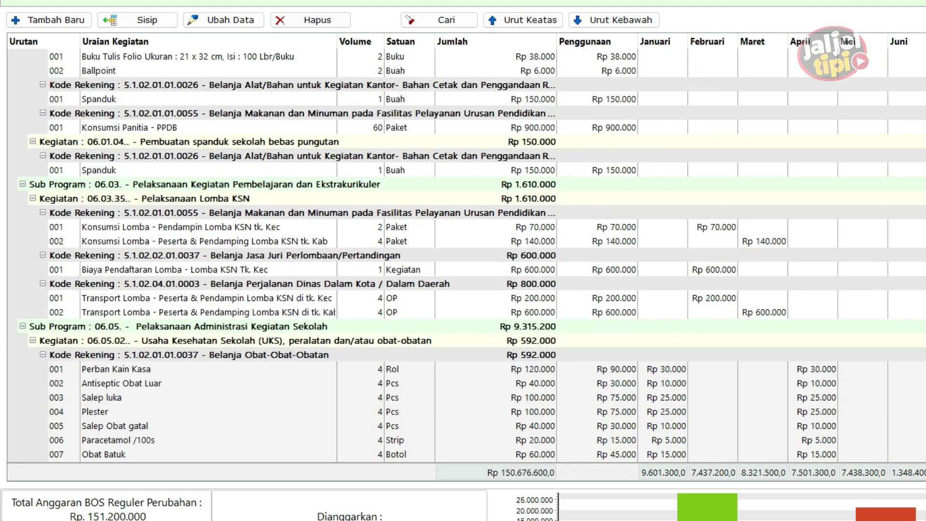
scroll(1, 339, "up", 3)
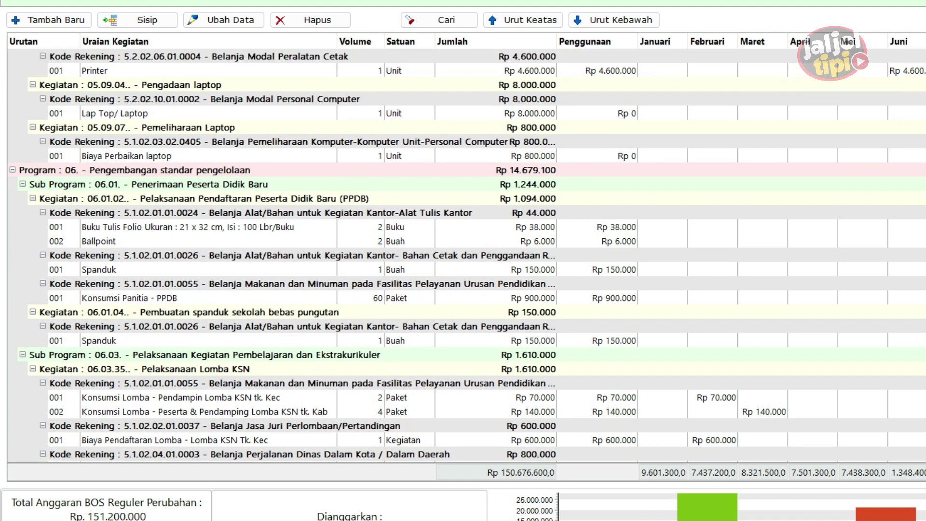
scroll(275, 252, "up", 15)
left_click(274, 252)
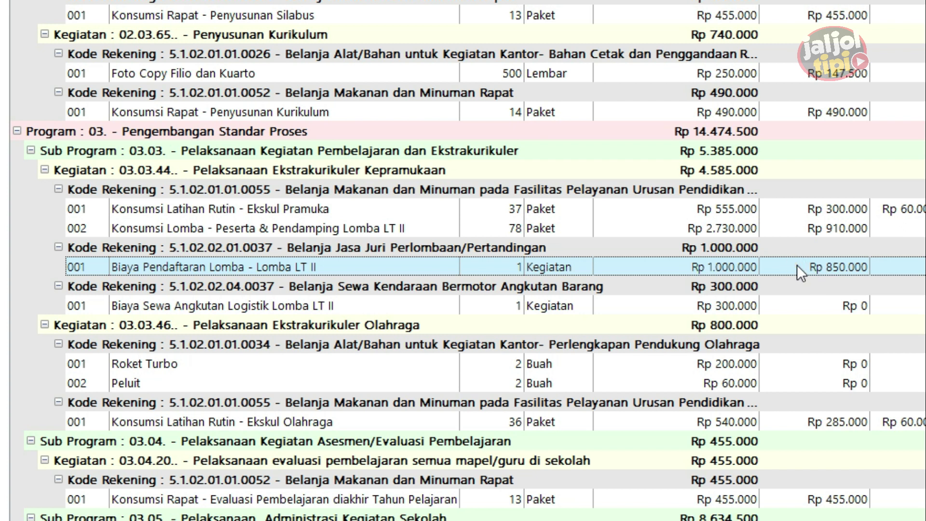
double_click(797, 265)
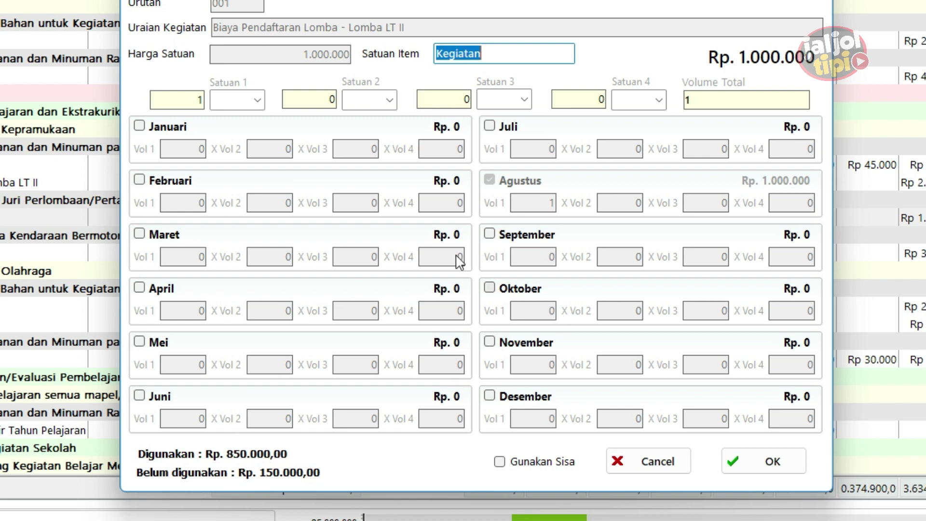
left_click(500, 462)
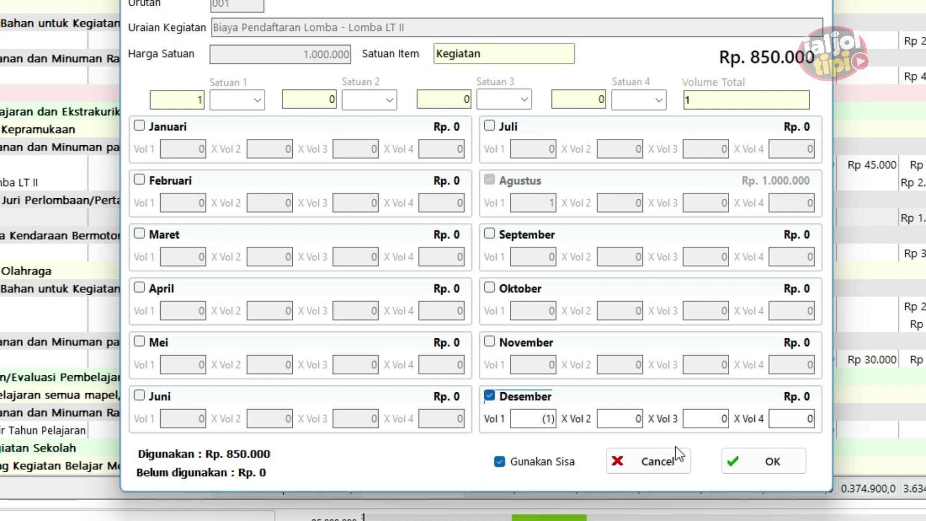
left_click(736, 460)
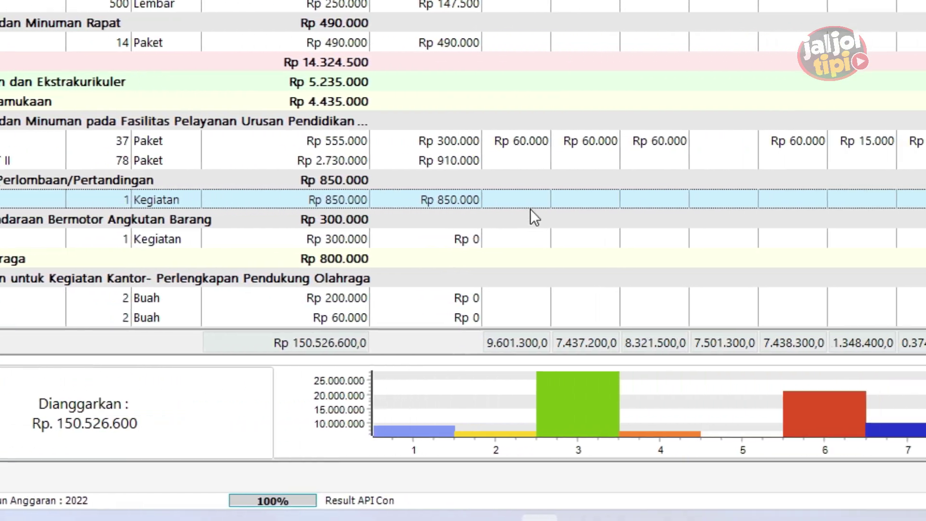
left_click(522, 201)
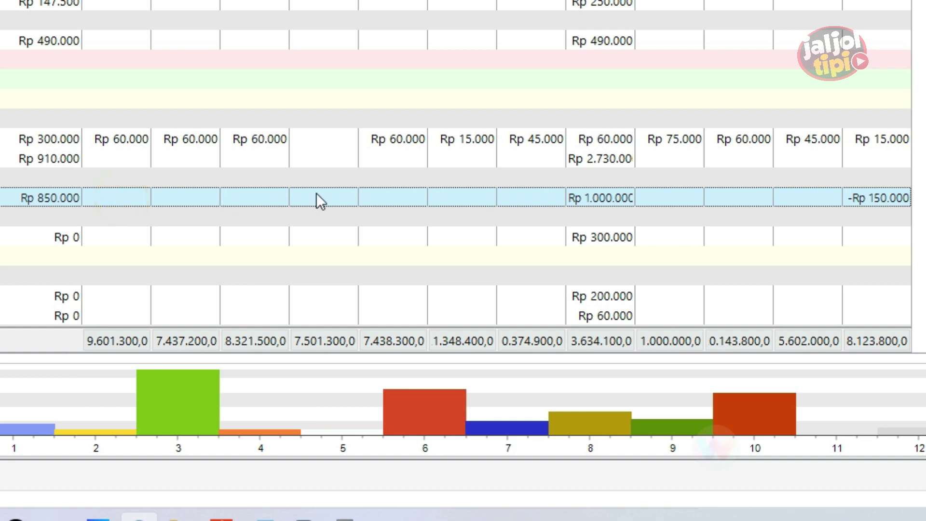
left_click(870, 203)
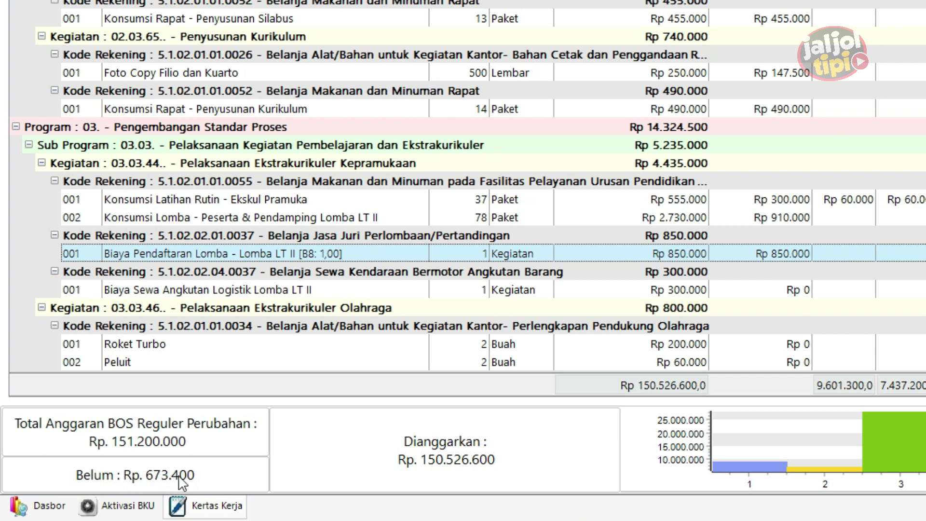
Step: Start a new worksheet item under Kegiatan 05.05.71 Pengadaan Media Pembelajaran with Kode Rekening 5.2.02.08.03.0007, Belanja Modal Alat Peraga Praktek Sekolah Bidang Studi:IPS
mouse_move(203, 481)
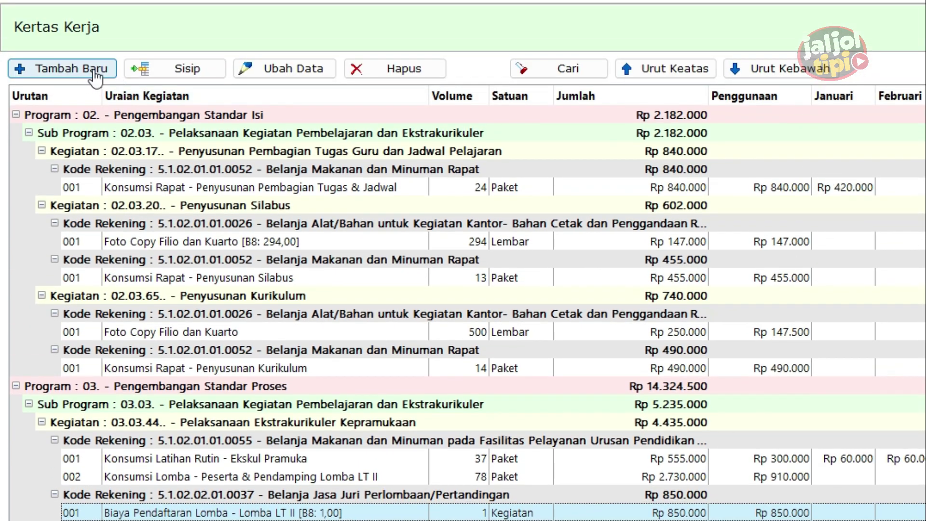
left_click(94, 70)
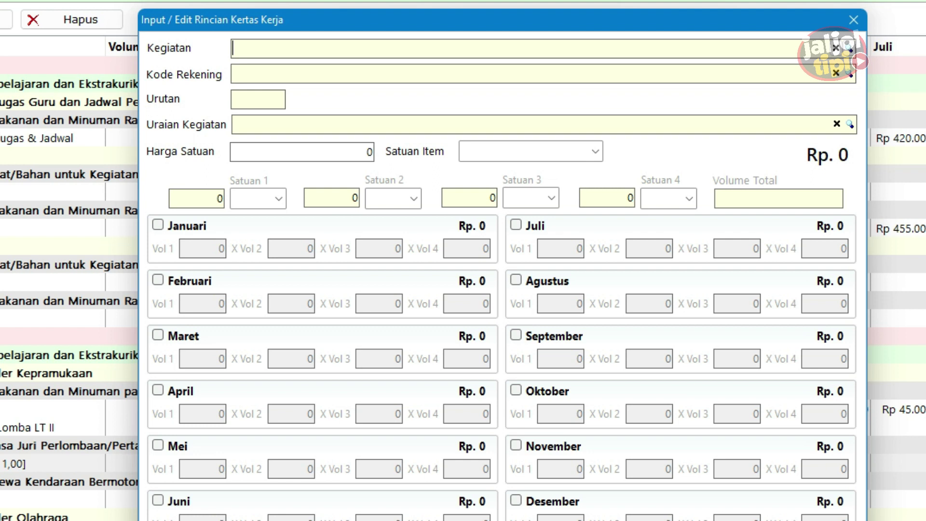
type("edia")
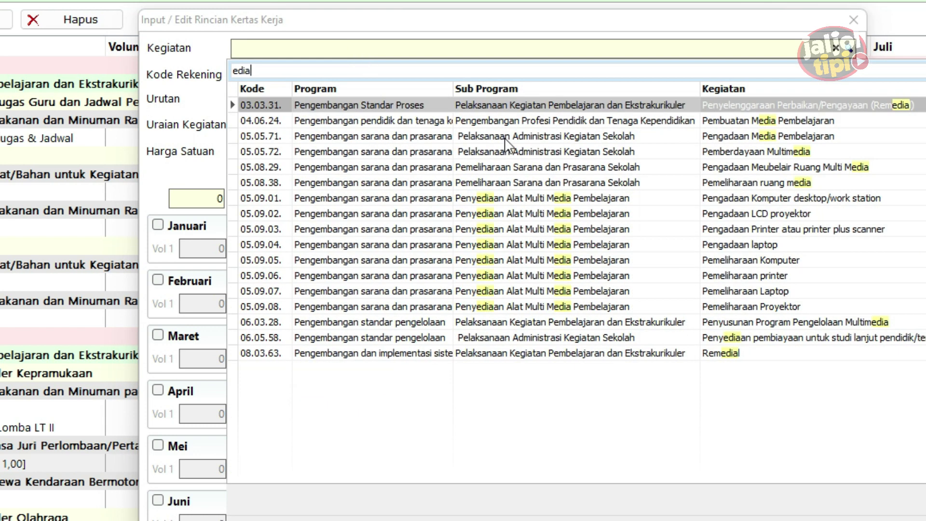
left_click(793, 137)
left_click(262, 76)
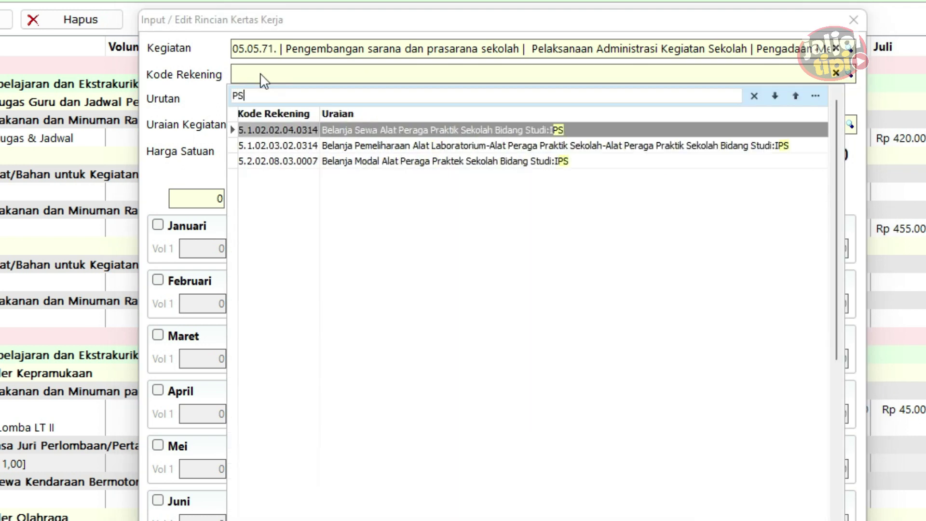
type("ips")
left_click(562, 167)
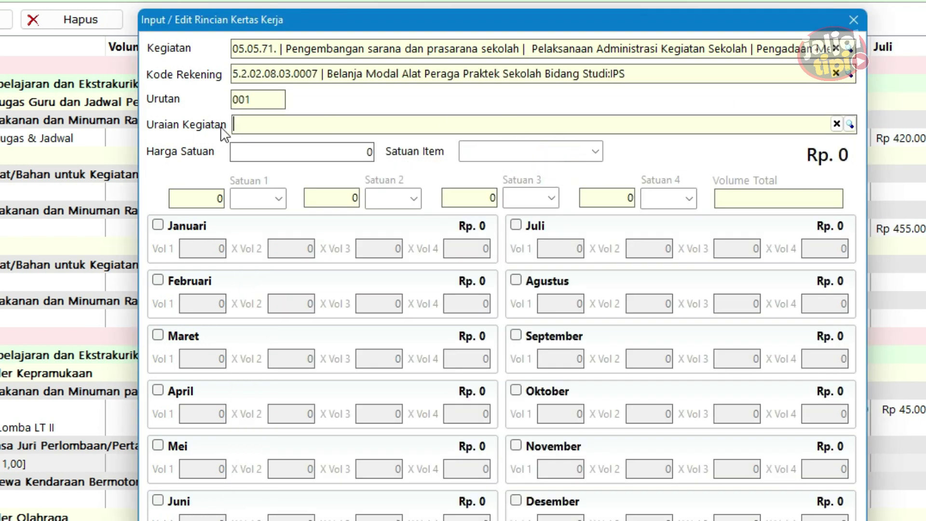
Step: Describe the new item as Peta with Harga Satuan 500.000 and unit Buah, budget a volume of 1 in Oktober, and save it
left_click(271, 128)
type("peta")
left_click(374, 180)
type("500000")
key("Tab")
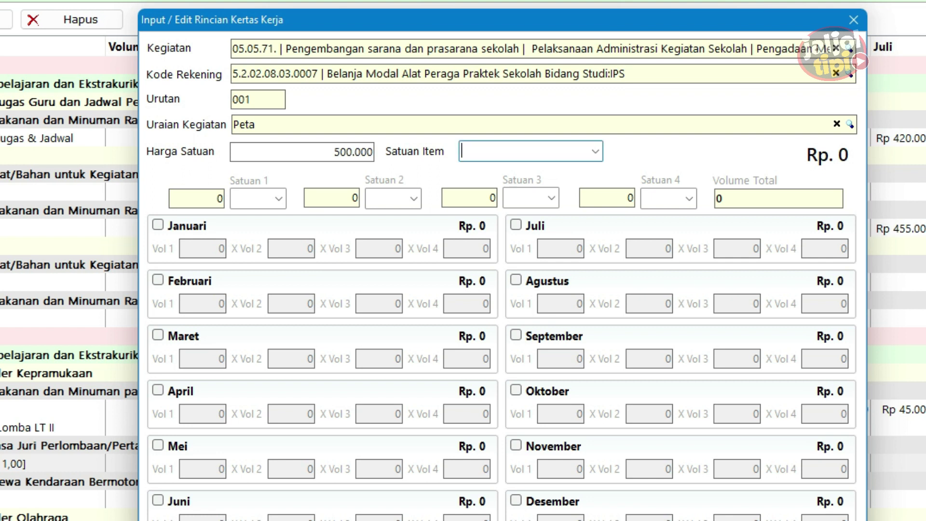
type("Buah")
left_click(516, 391)
type("1")
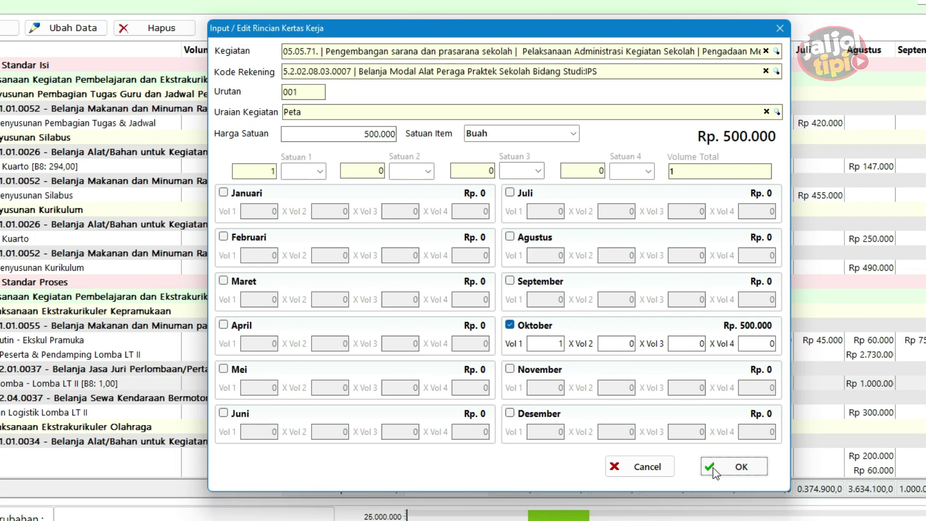
left_click(713, 468)
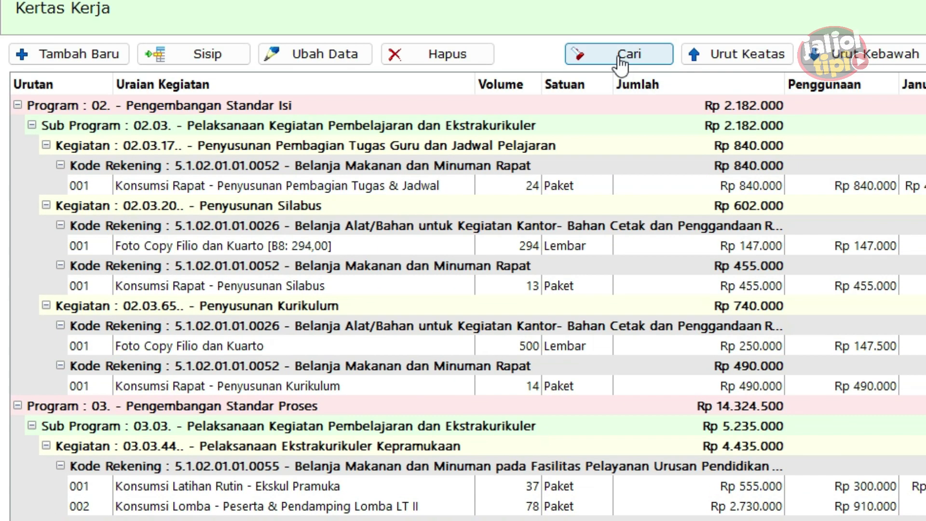
Step: Search the worksheet for peta and check the new item's row under Kegiatan 05.05.71
left_click(620, 57)
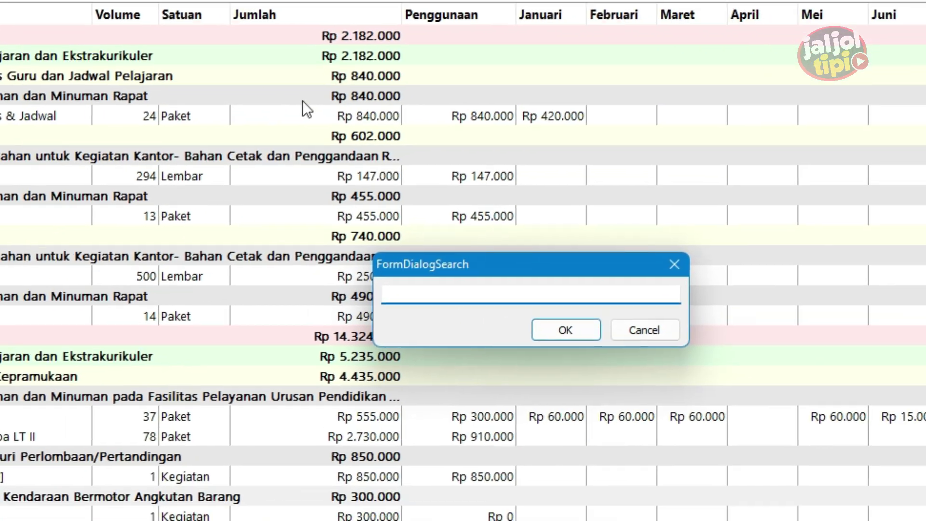
type("peta")
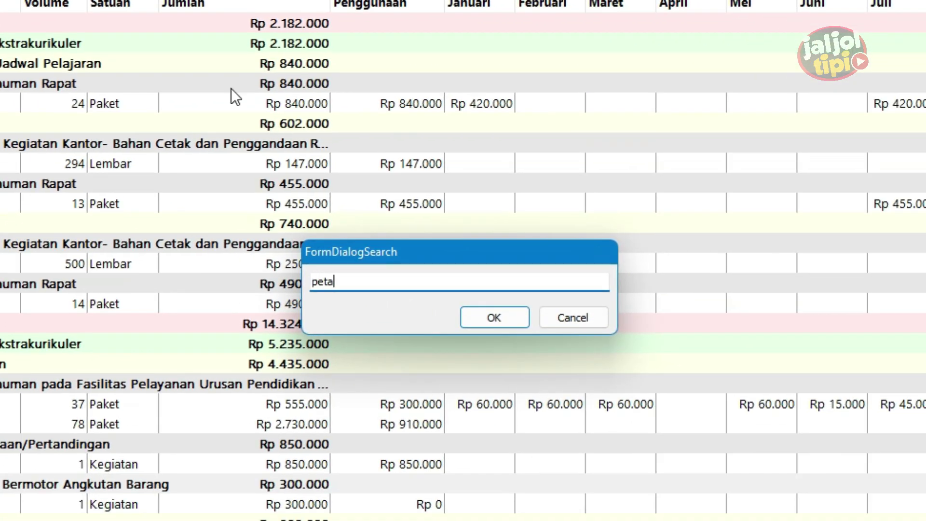
key("Return")
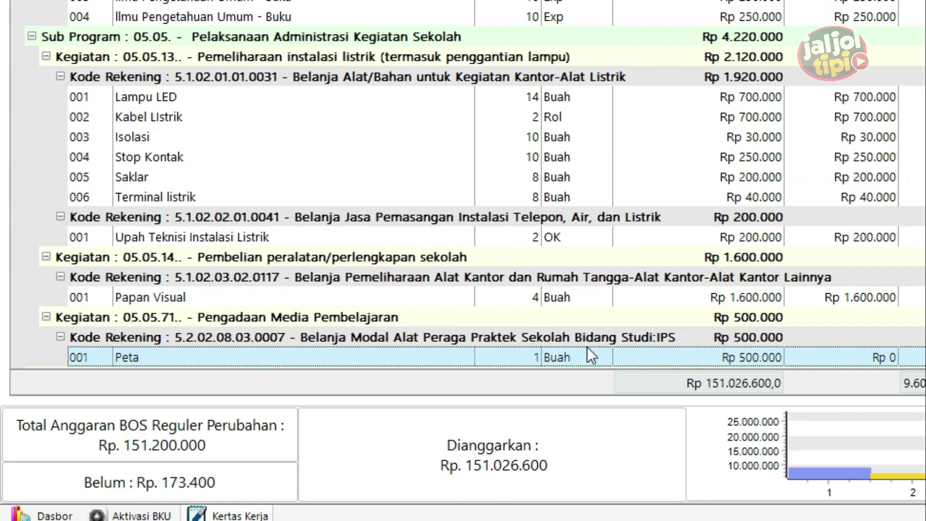
scroll(586, 355, "down", 1)
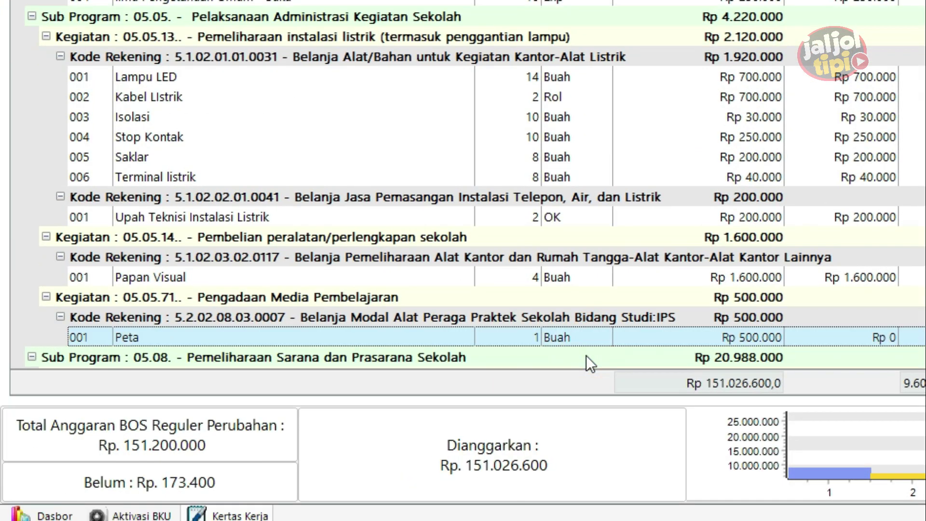
left_click(631, 340)
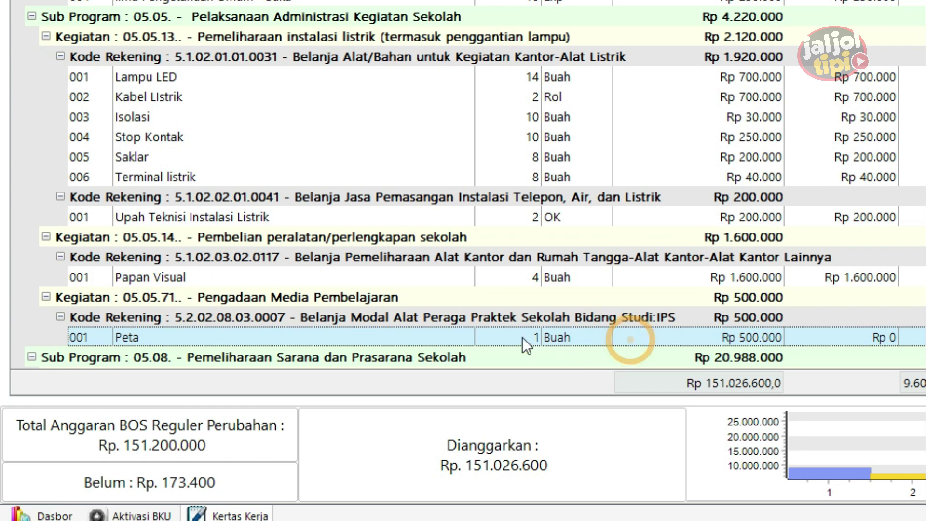
Step: Examine the Peta row under Kegiatan 05.05.71, including its Jumlah, Penggunaan and monthly allocation
key("Down")
key("Down")
key("Up")
key("Up")
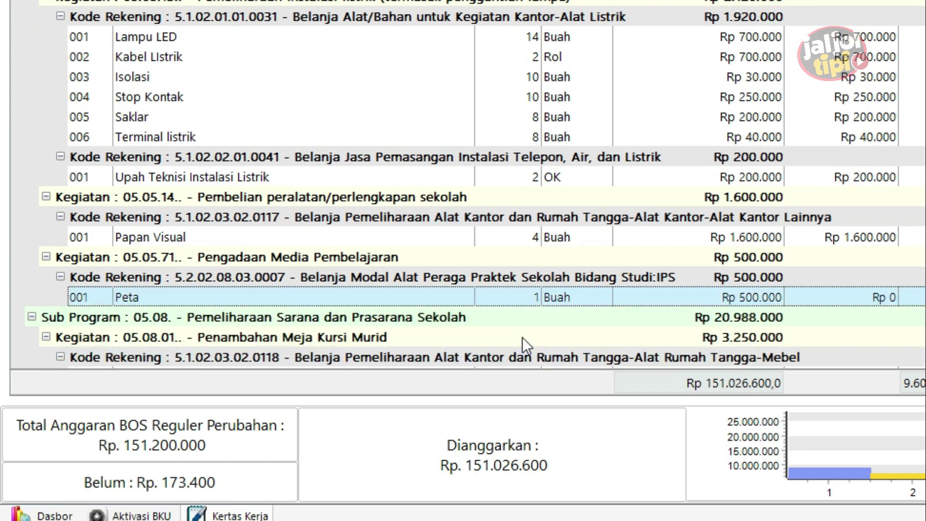
left_click(499, 290)
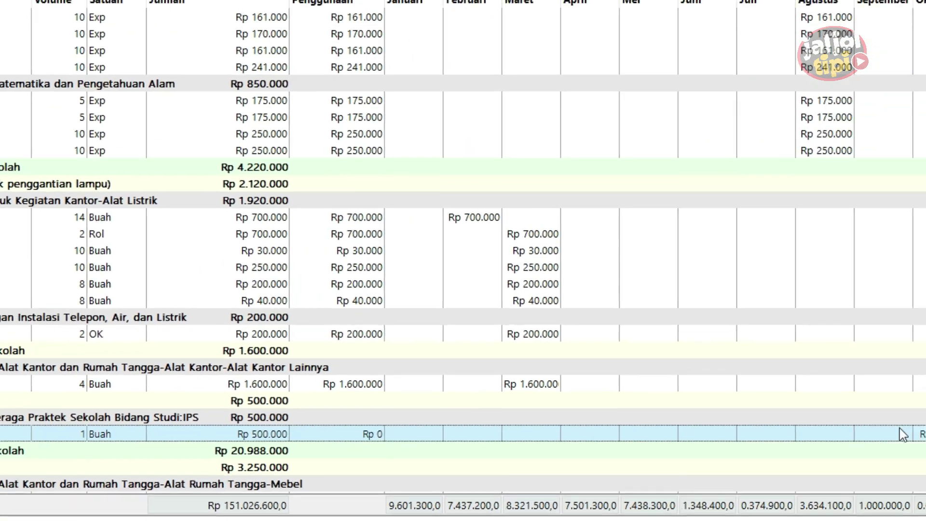
left_click(769, 471)
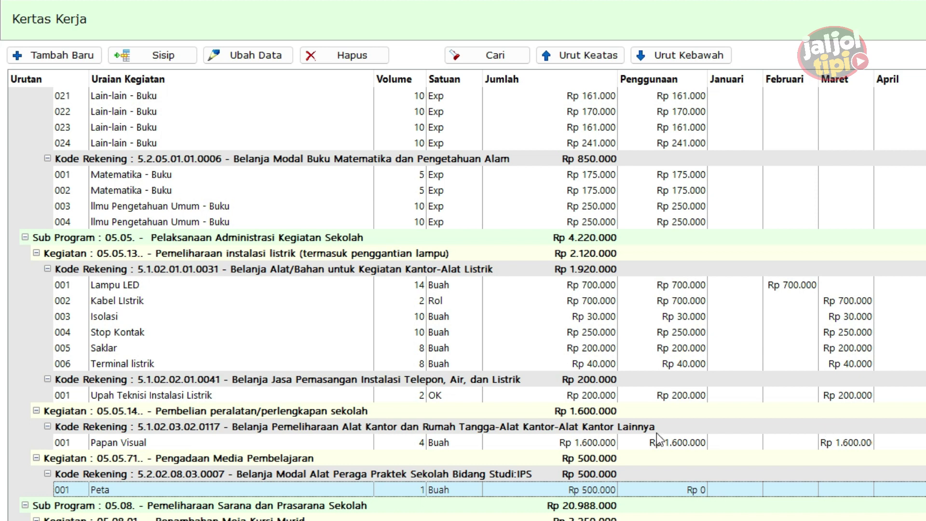
scroll(656, 432, "down", 1)
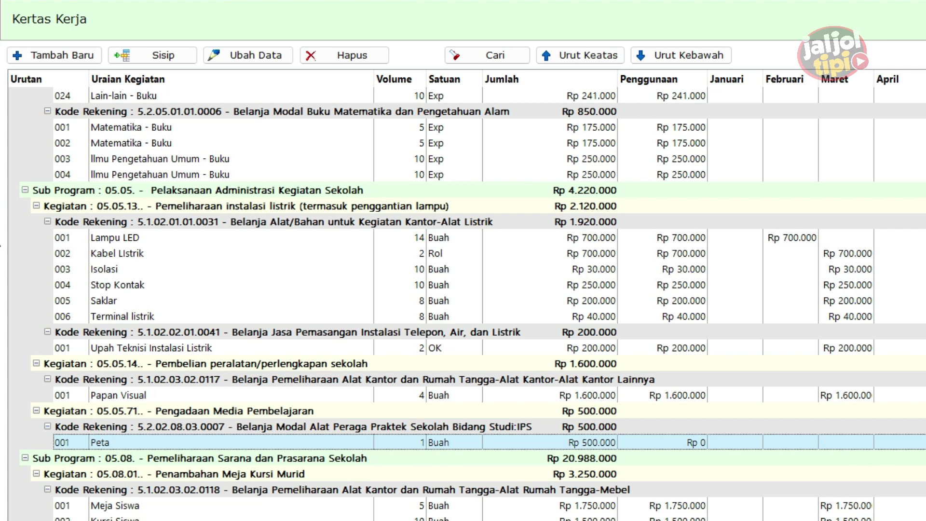
Step: Review the Tagihan Listrik items from September to Desember under Kegiatan 06.07.10 Pembayaran Rek Listrik
scroll(463, 299, "up", 10)
scroll(463, 299, "up", 5)
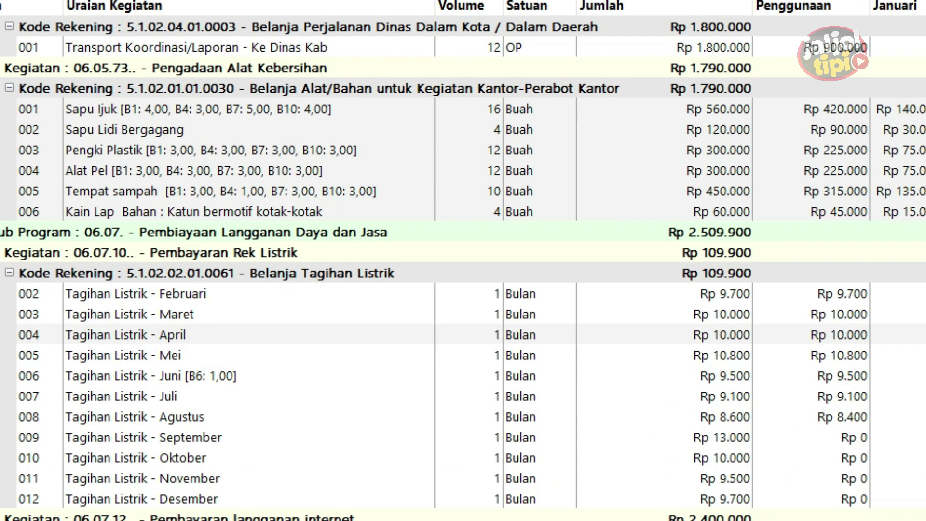
left_click(241, 457)
left_click(241, 437)
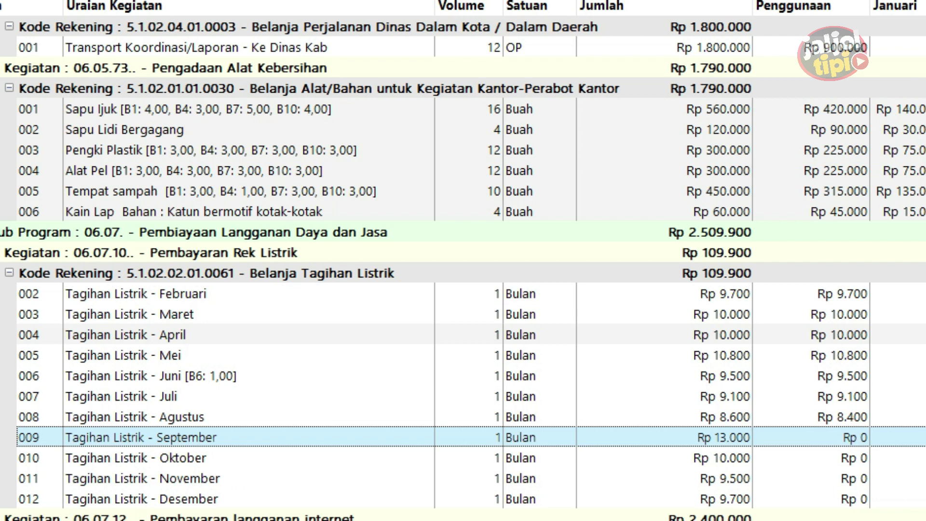
left_click(241, 458)
left_click(241, 499)
left_click(242, 478)
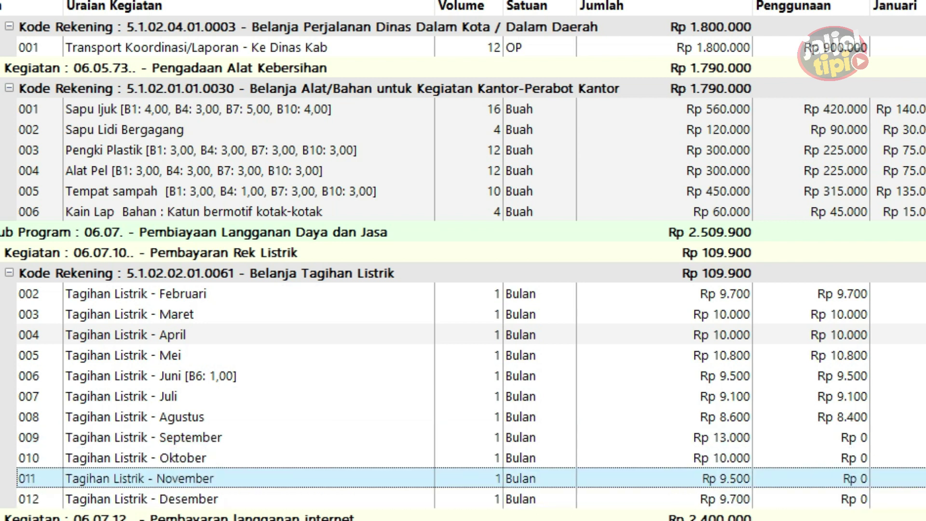
left_click(242, 498)
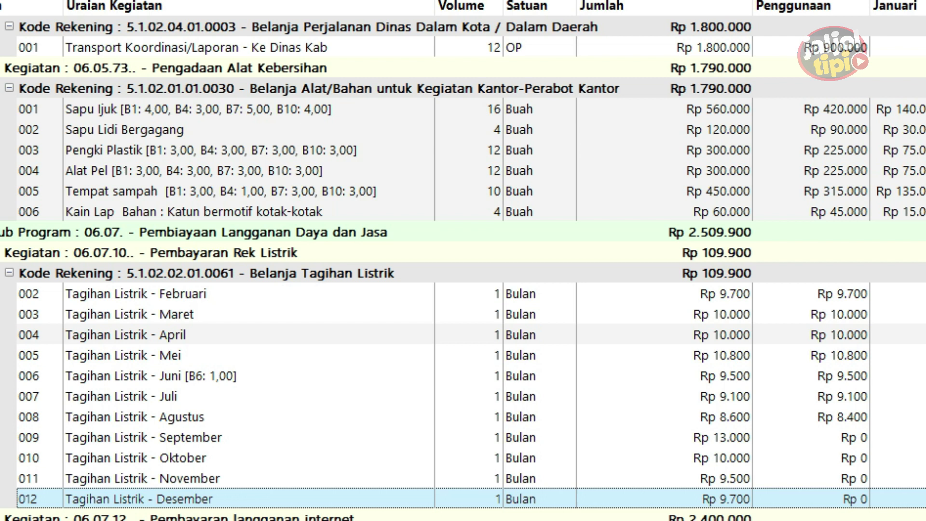
Step: Open the details of Tagihan Listrik - September under Kegiatan 06.07.10, check its Harga Satuan and September volume, and close them
left_click(241, 437)
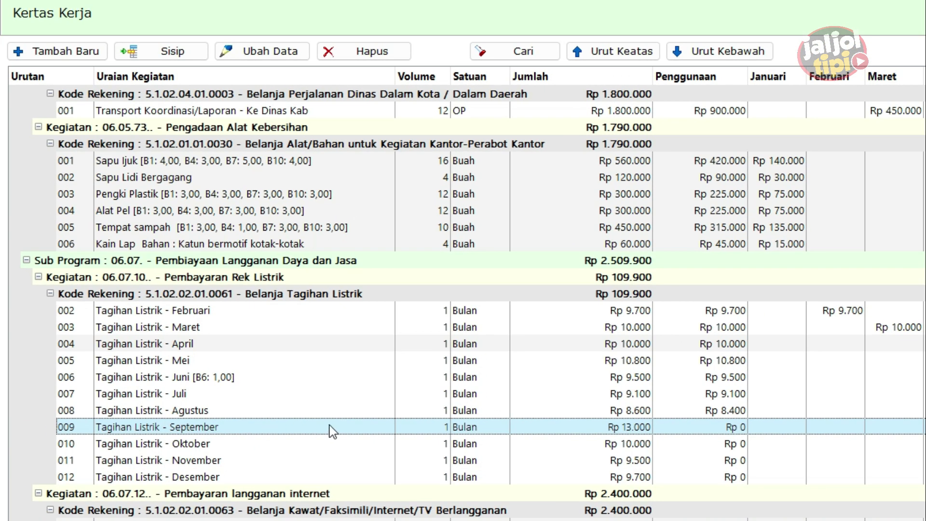
left_click(352, 435)
double_click(329, 425)
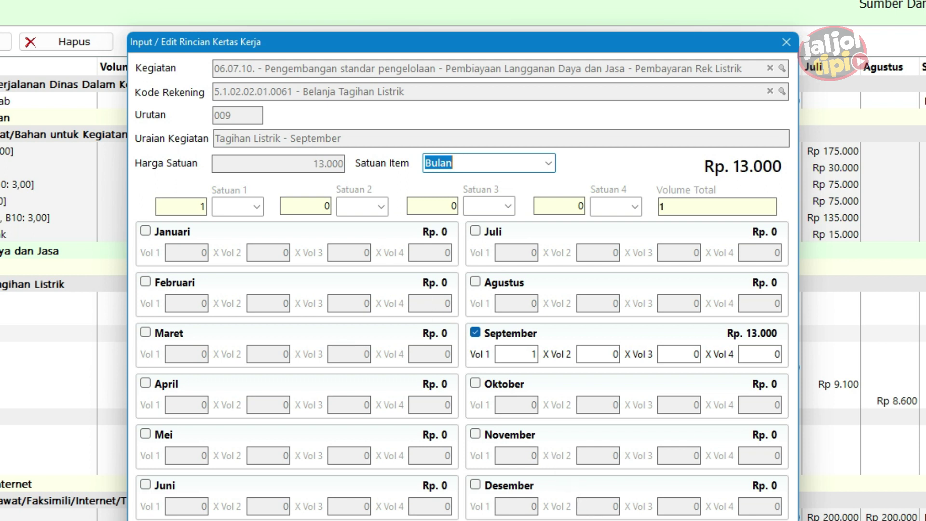
key("Return")
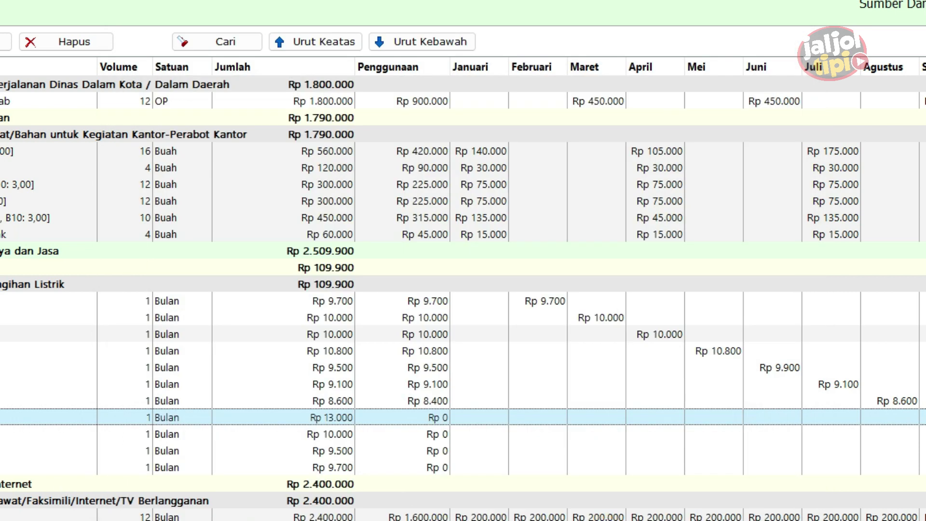
Step: Remove the September allocation from Tagihan Listrik - September and save the item
double_click(182, 418)
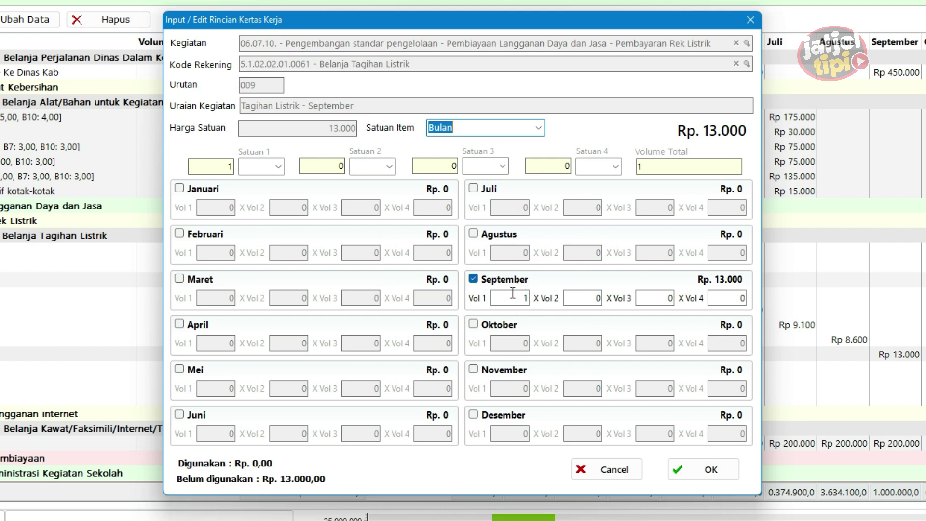
left_click(473, 279)
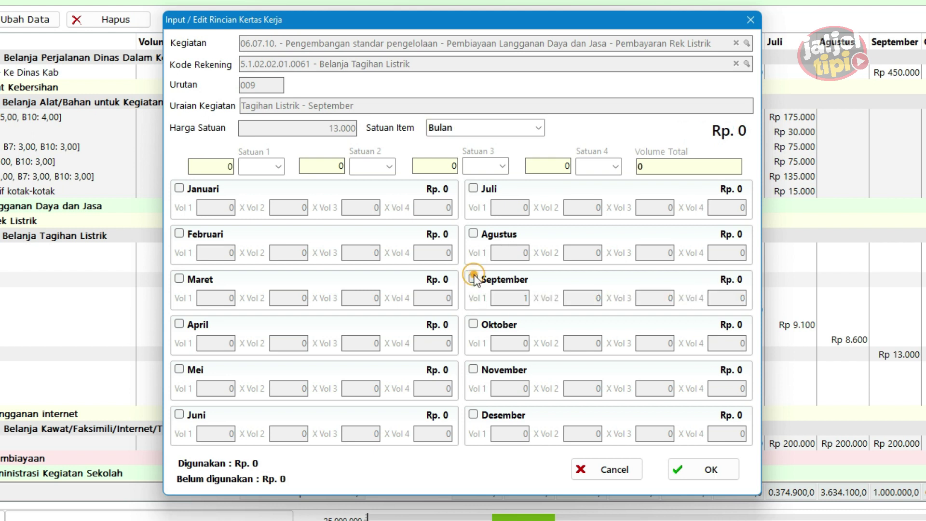
left_click(687, 468)
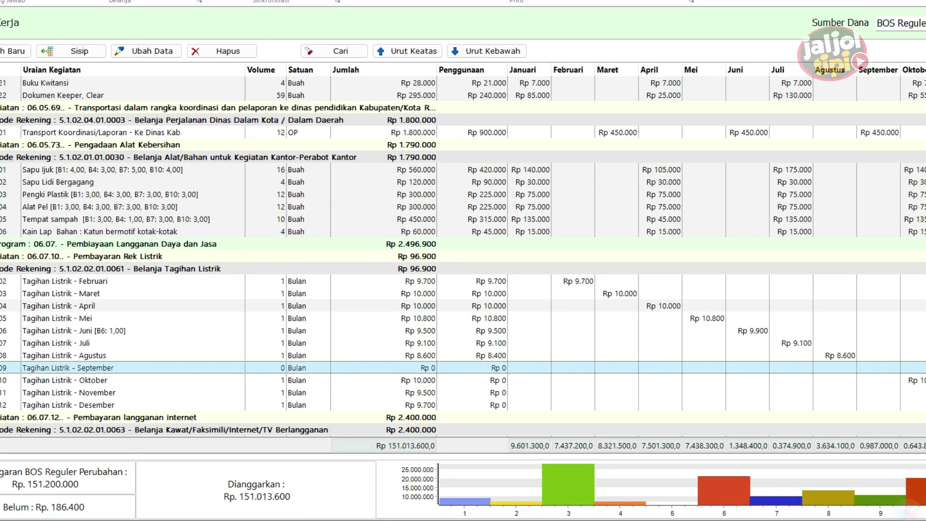
Step: Insert a new item under Kode Rekening 5.1.02.02.01.0061 Belanja Tagihan Listrik, described as Tagihan Listrik - September (Perubahan)
scroll(433, 354, "down", 2)
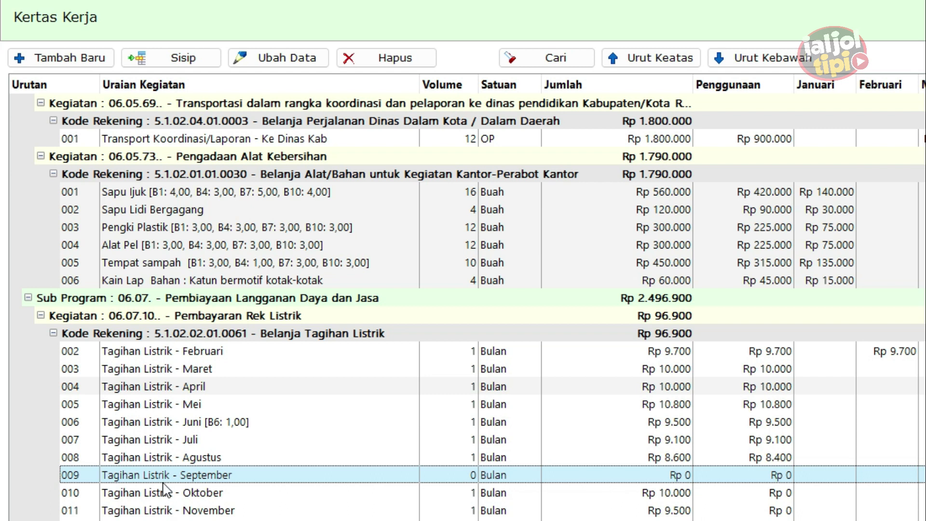
left_click(137, 475)
left_click(186, 60)
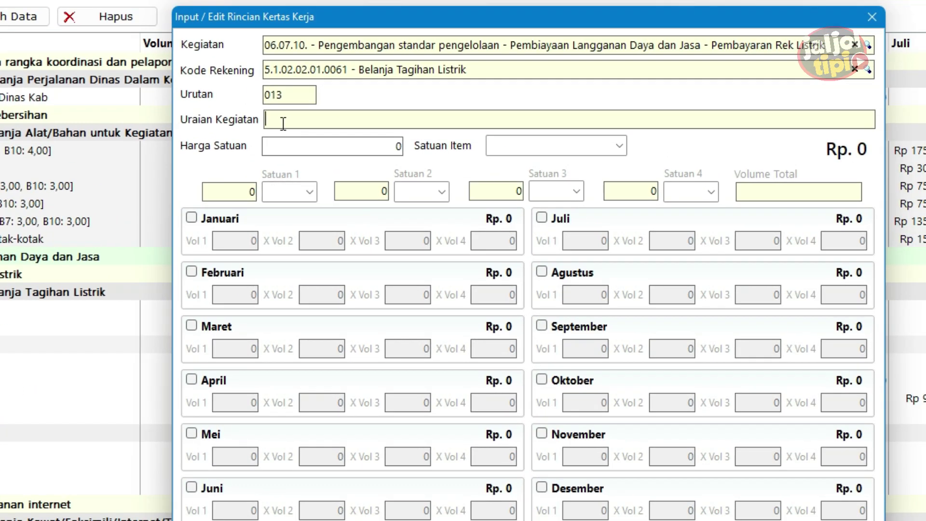
left_click(284, 119)
type("Tagihan Listrik - Sep")
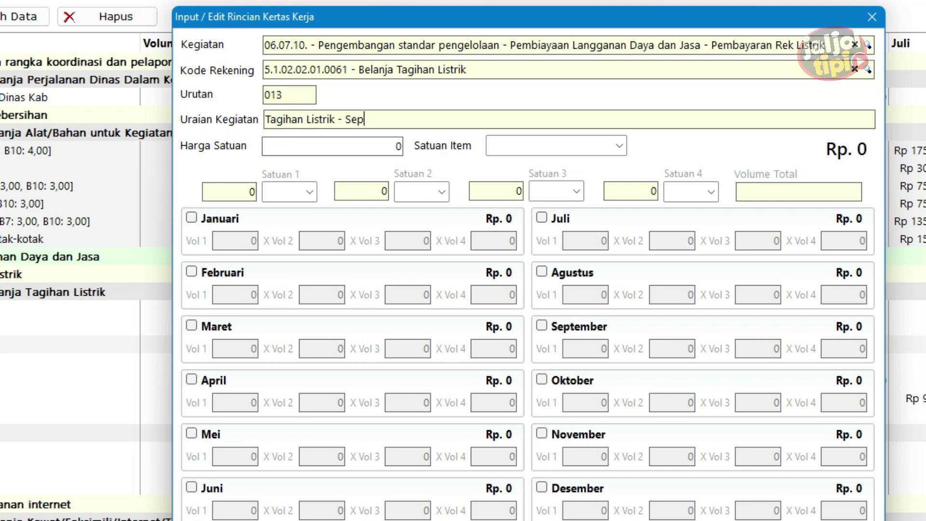
type("tember (Perubahan)")
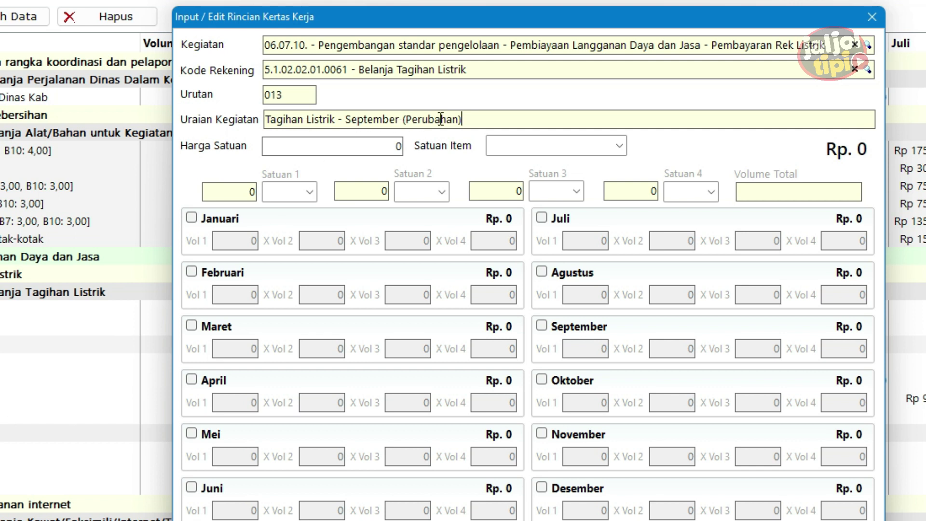
Step: Set the new electricity item's Harga Satuan to 50.000 and its Satuan Item to Bulan
double_click(399, 145)
type("50000")
key("Tab")
left_click(515, 145)
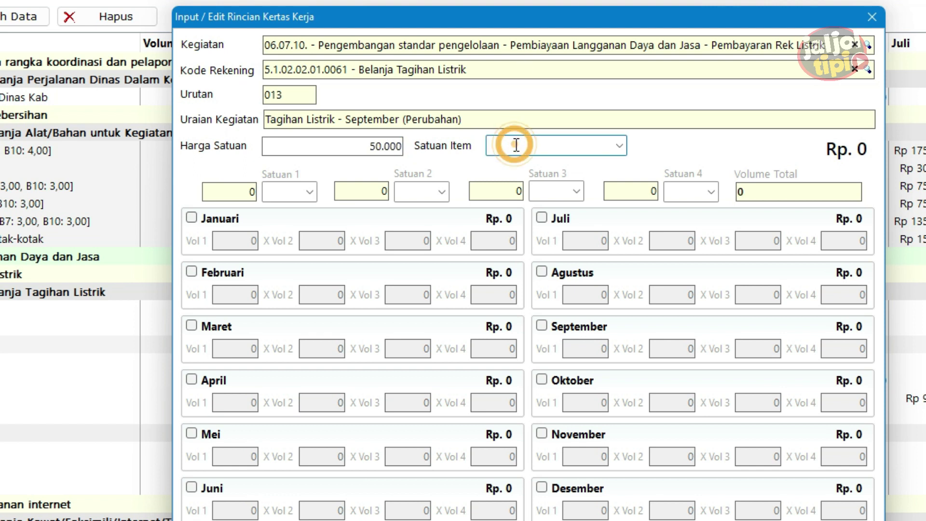
type("Bulan")
key("Tab")
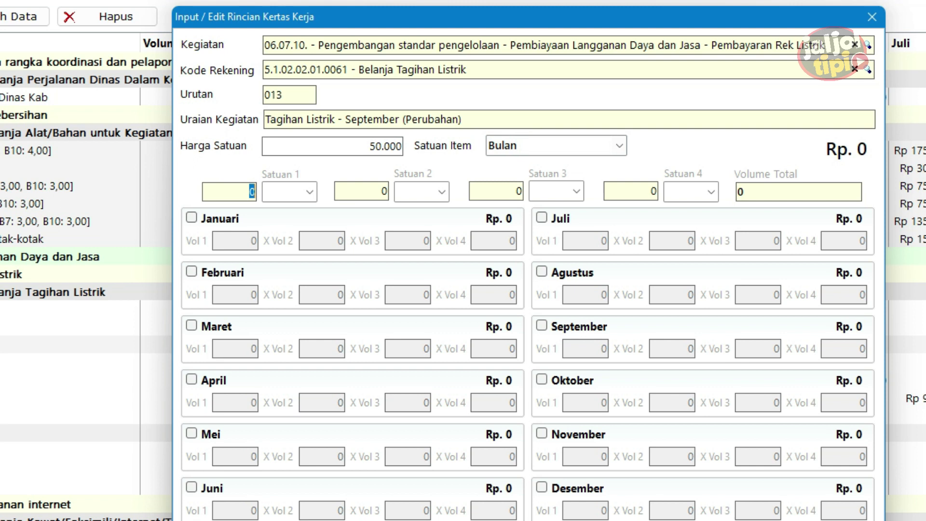
Step: Budget a volume of 1 in September for the new electricity item and save it
left_click(549, 329)
left_click(593, 351)
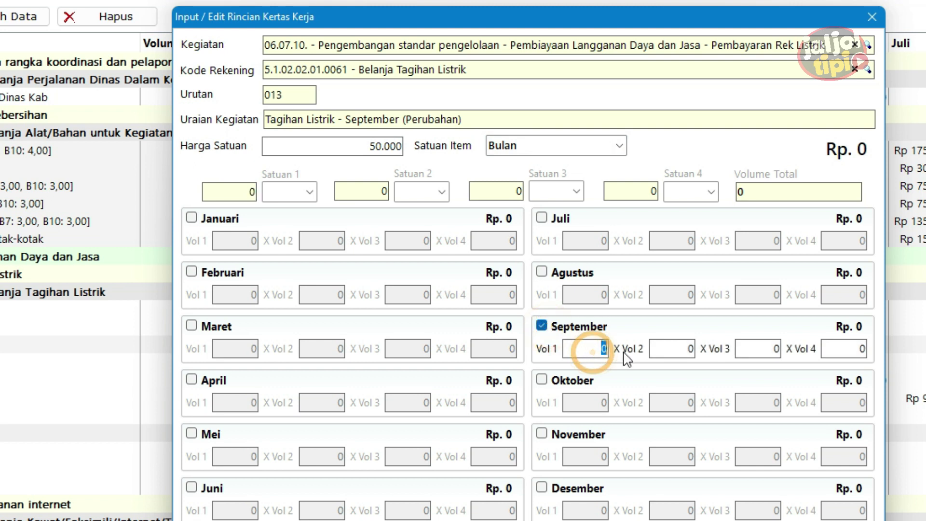
type("1")
key("Tab")
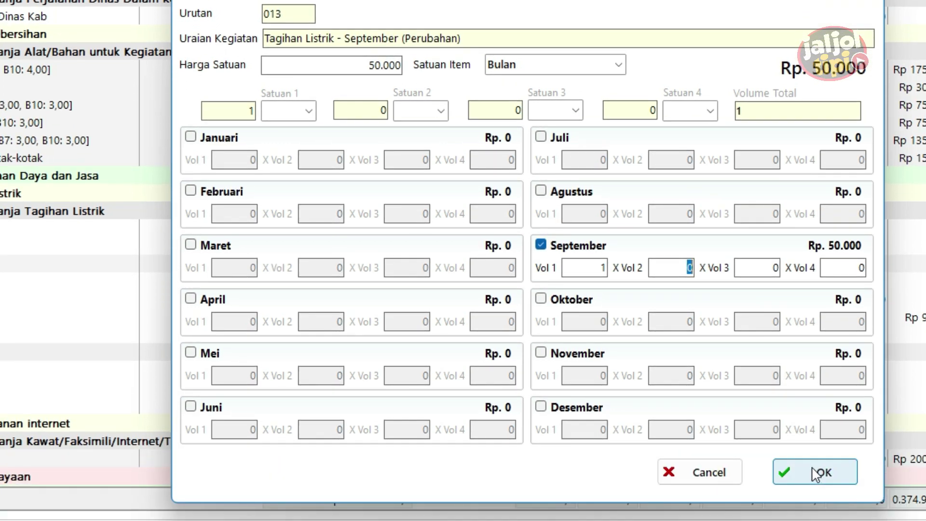
left_click(814, 473)
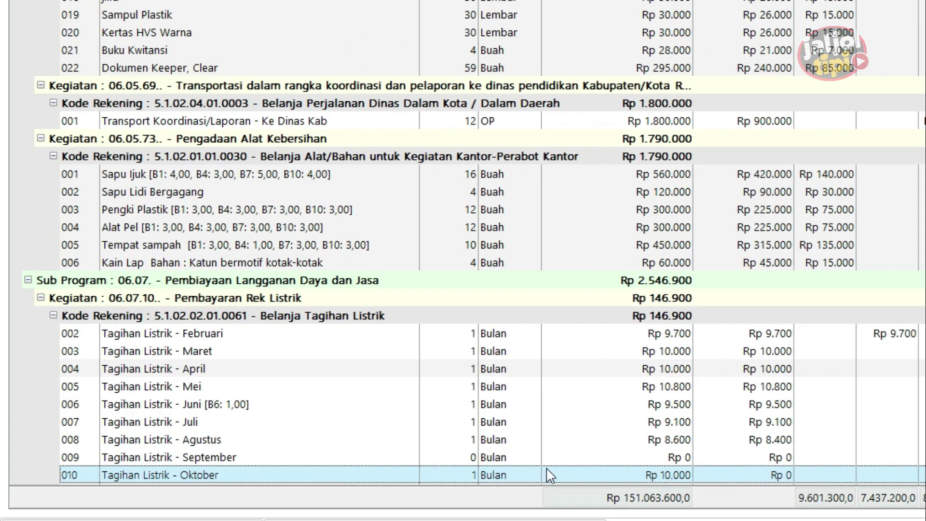
Step: Check the row of Tagihan Listrik - September (Perubahan) among the items under Kegiatan 06.07.10
left_click(528, 470)
key("Down")
key("Down")
key("Down")
key("Down")
key("Down")
key("Down")
key("Down")
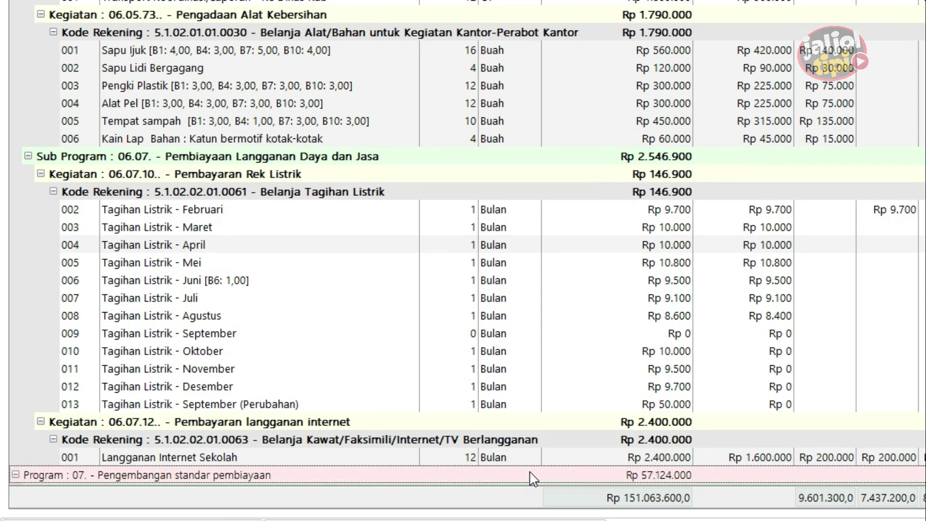
key("Up")
key("Up")
key("Up")
key("Up")
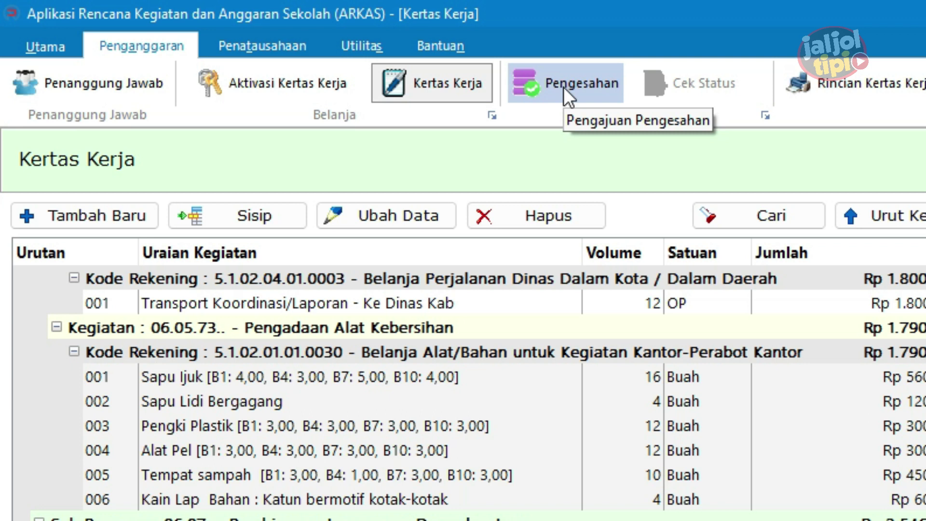
Step: Open the Pengesahan synchronisation, choose BOS Reguler Perubahan as Sumber Dana, and close it without synchronising
left_click(564, 87)
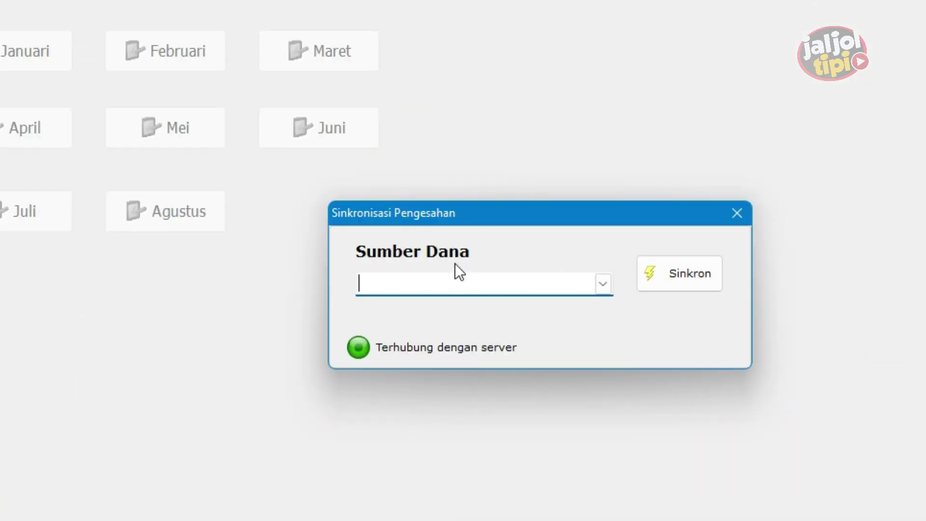
left_click(608, 289)
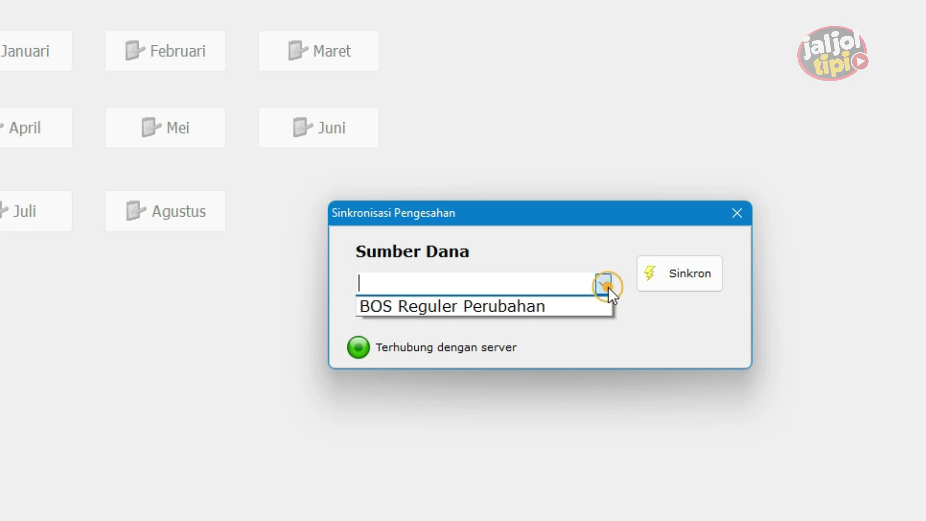
left_click(450, 308)
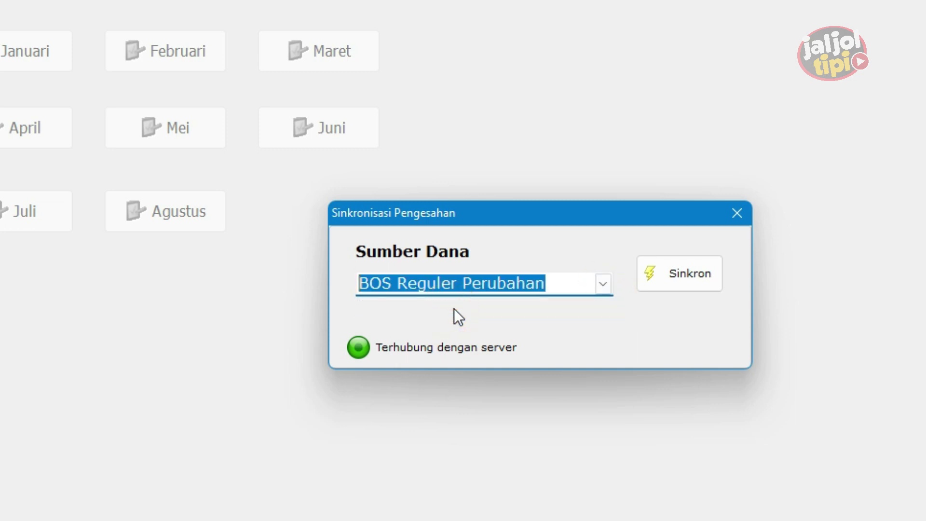
left_click(514, 308)
left_click(597, 322)
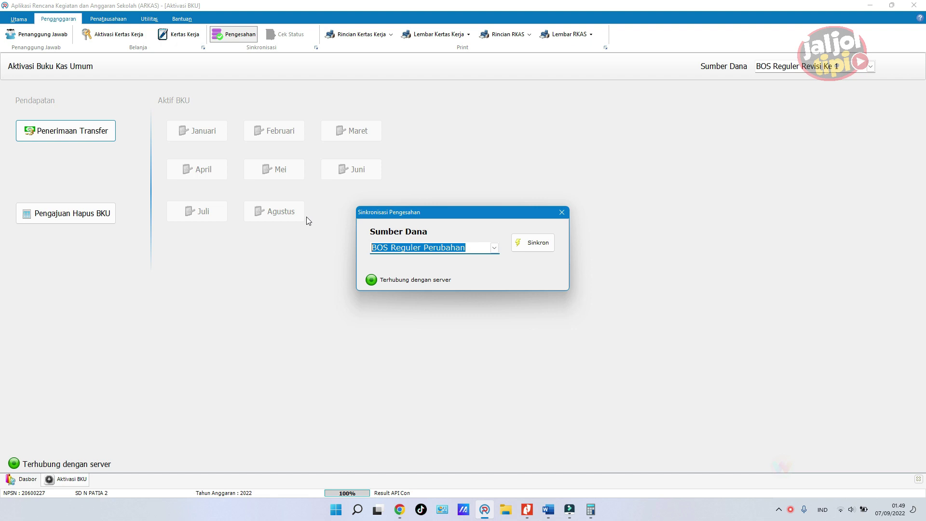
left_click(562, 214)
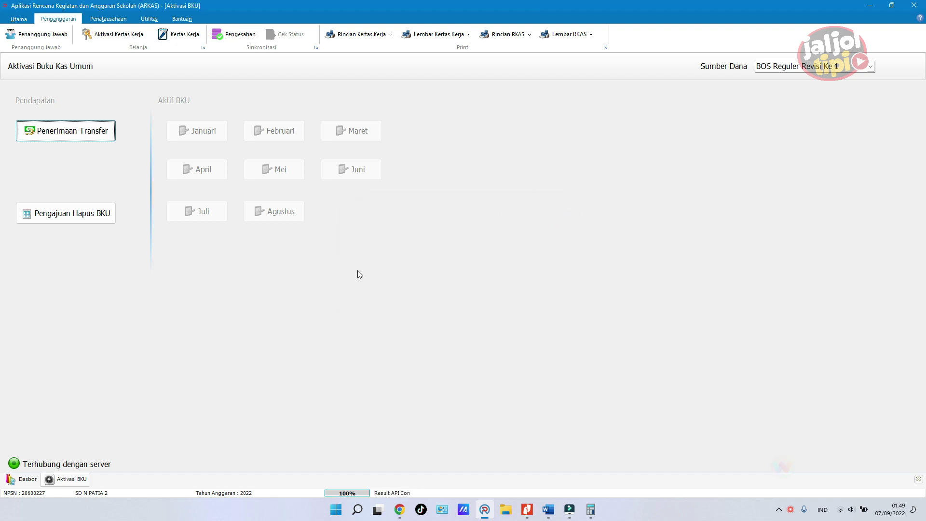